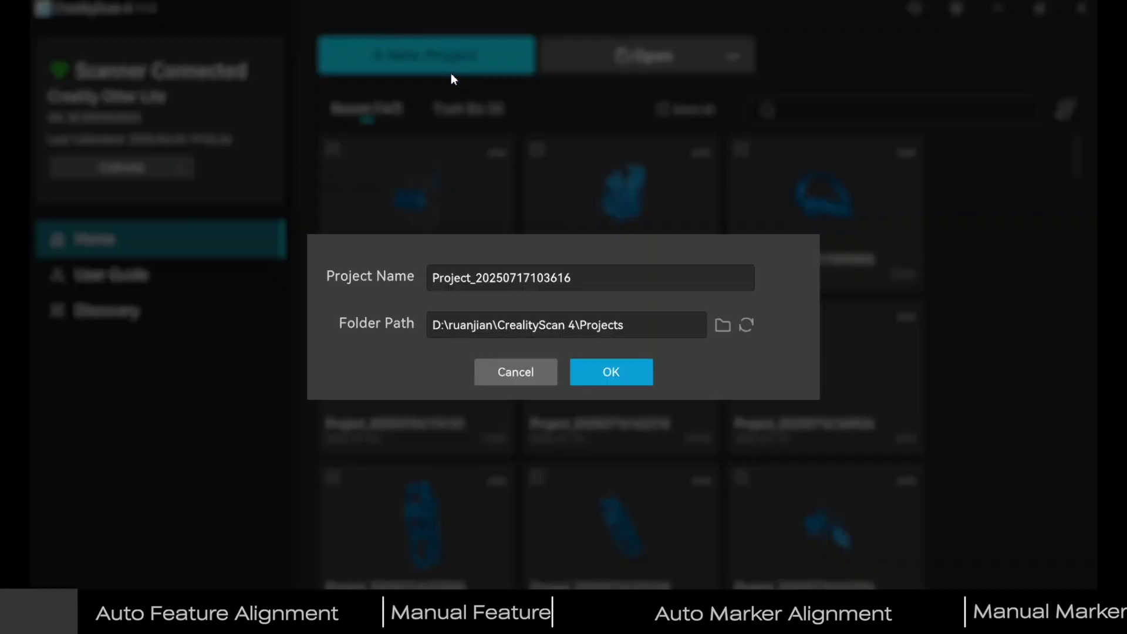
Step: Create the new project with its proposed name and folder, and set the scan object size to Small
left_click(614, 370)
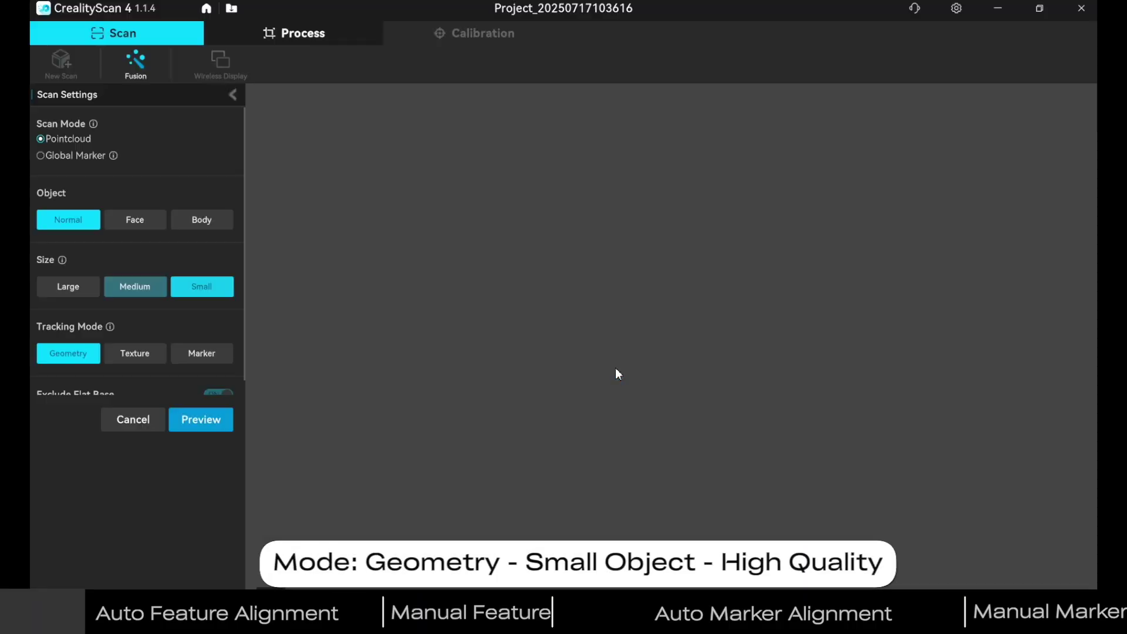
left_click(211, 287)
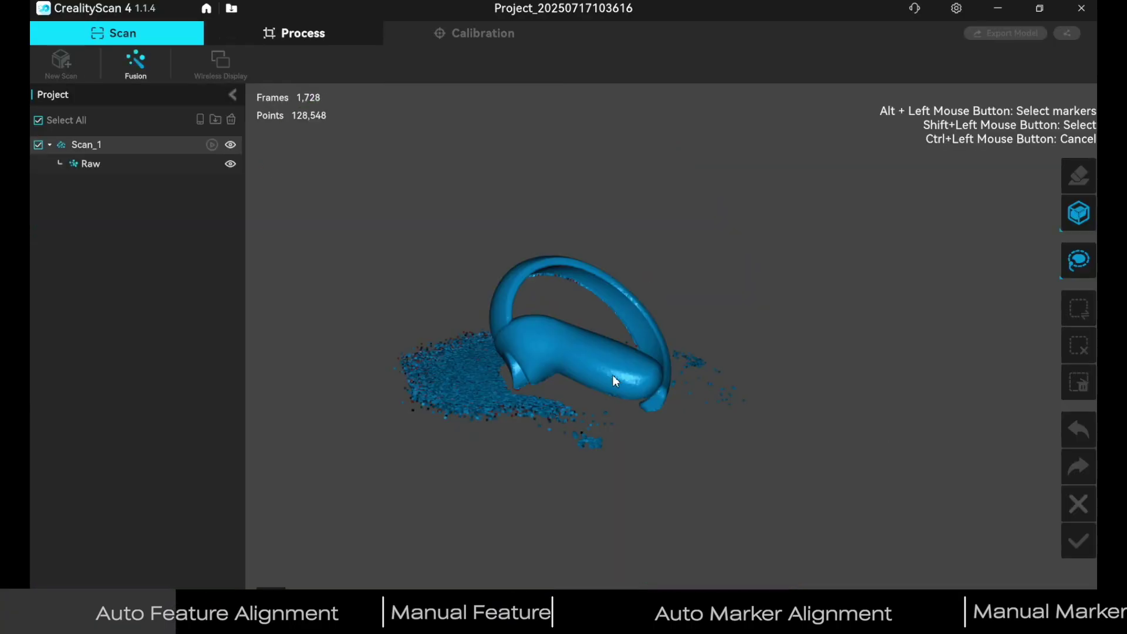
Step: Check the raw Scan_1 model and start a second scan in the same project
left_click_drag(612, 374, 605, 525)
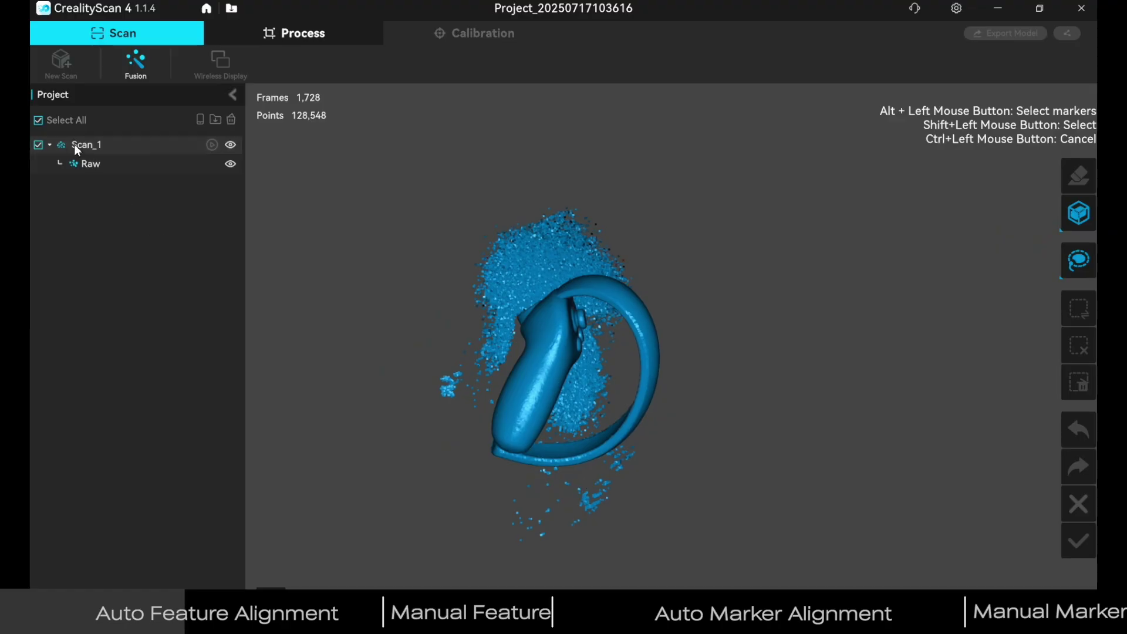
left_click(61, 69)
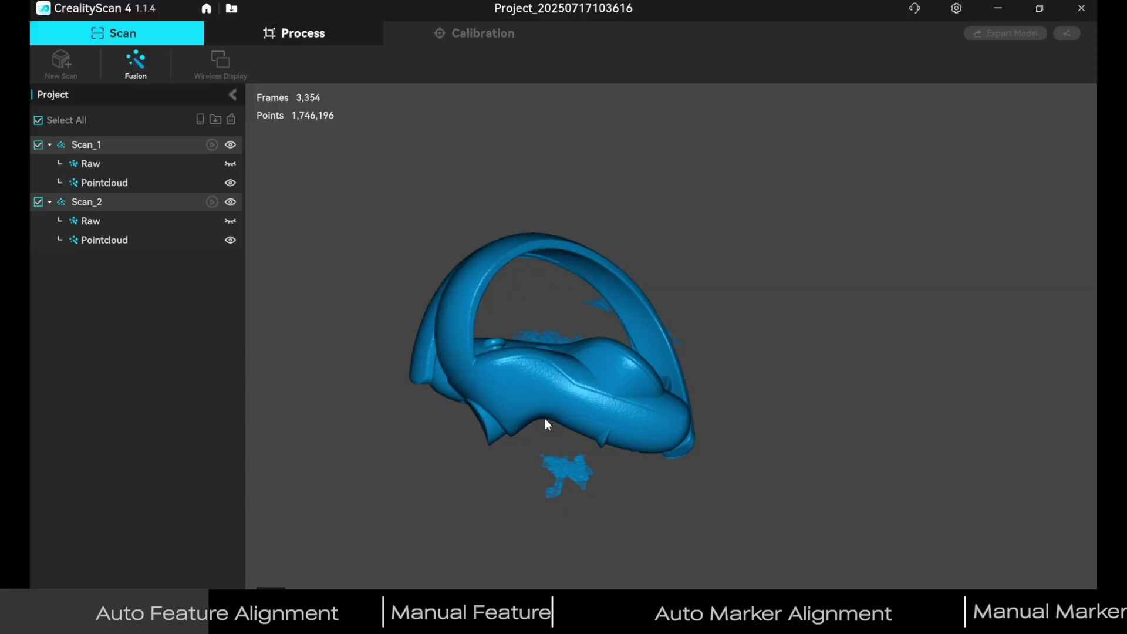
Step: Show only Scan_1 and inspect its fused point cloud from another angle
left_click_drag(607, 242, 136, 201)
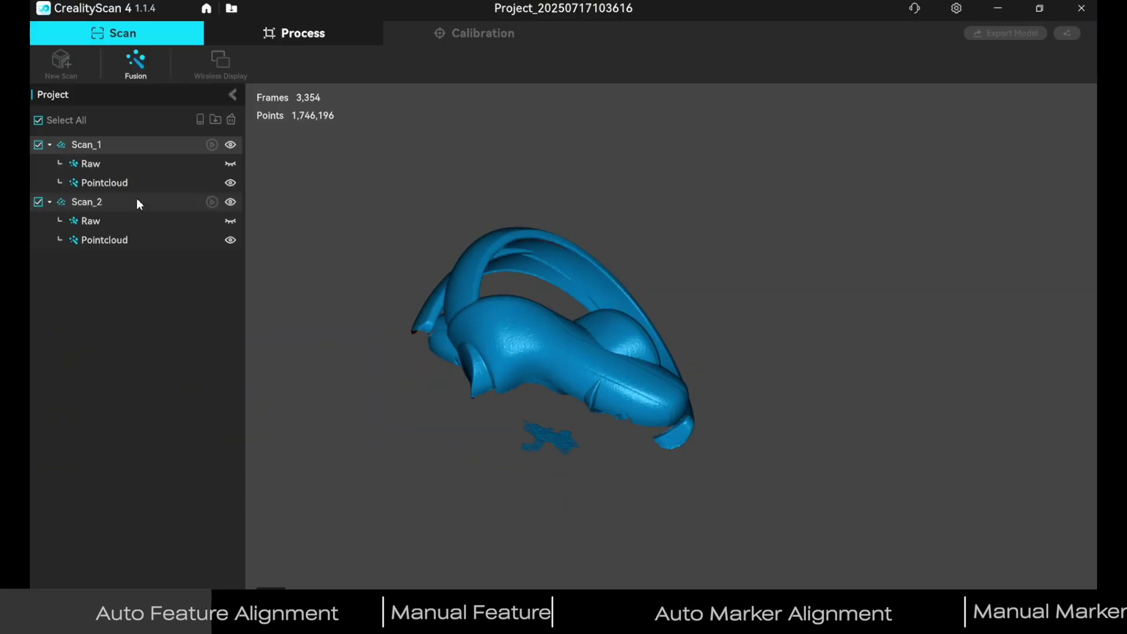
left_click(38, 121)
left_click(38, 144)
left_click_drag(352, 297, 249, 327)
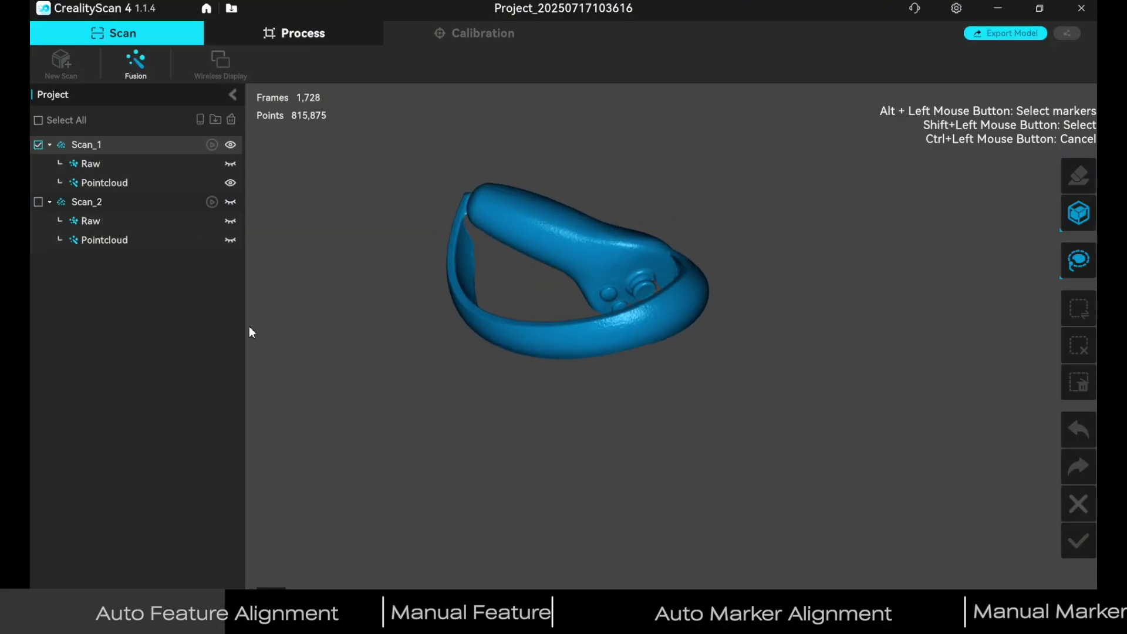
Step: Show only Scan_2 and delete the stray base fragments floating below the controller
left_click(38, 145)
left_click(38, 202)
left_click_drag(596, 367, 590, 279)
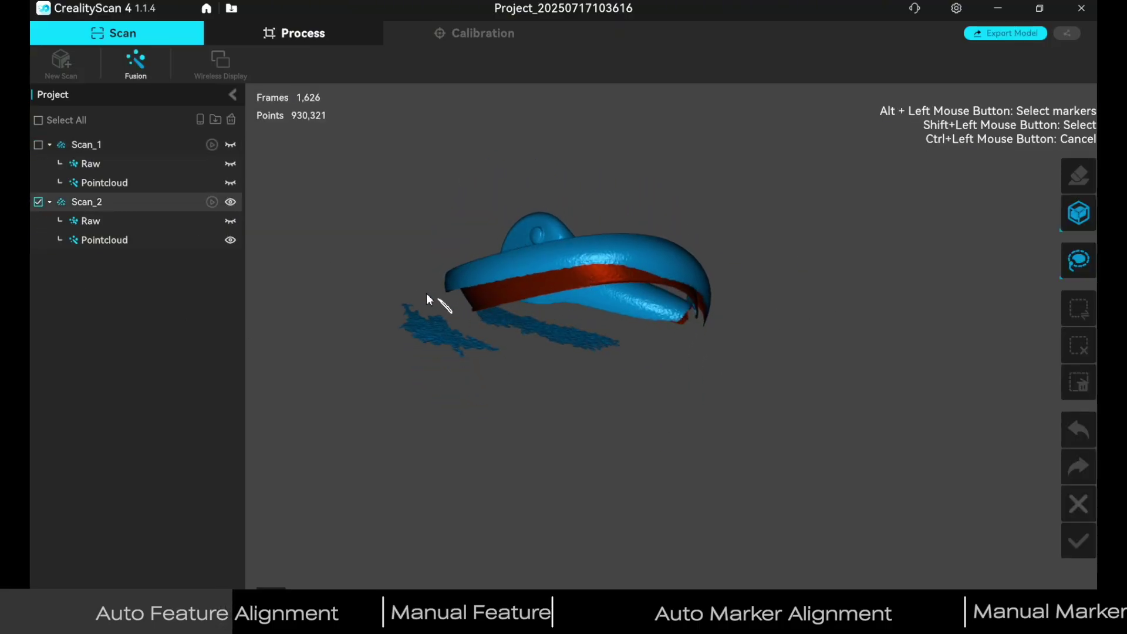
left_click_drag(599, 405, 597, 404, "shift")
mouse_move(598, 404)
left_mouse_down()
mouse_move(502, 316)
mouse_move(523, 334)
mouse_move(535, 310)
mouse_move(488, 306)
mouse_move(421, 360)
mouse_move(768, 416)
mouse_move(751, 351)
left_mouse_up()
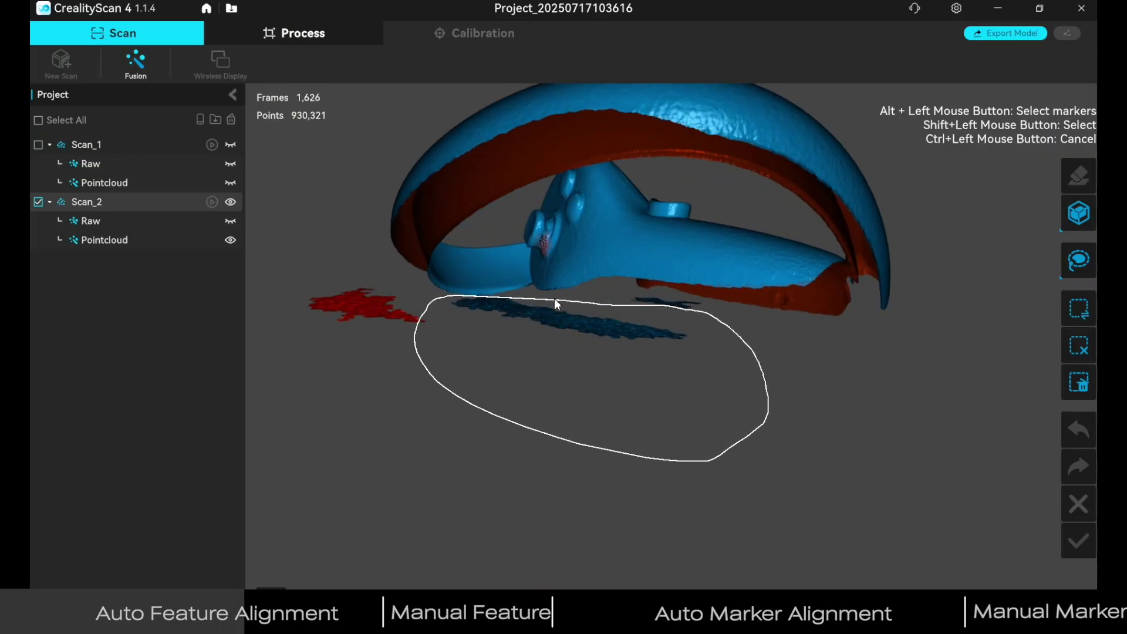
left_click_drag(554, 299, 523, 294, "shift")
mouse_move(522, 294)
left_mouse_down()
mouse_move(540, 373)
mouse_move(579, 326)
left_mouse_up()
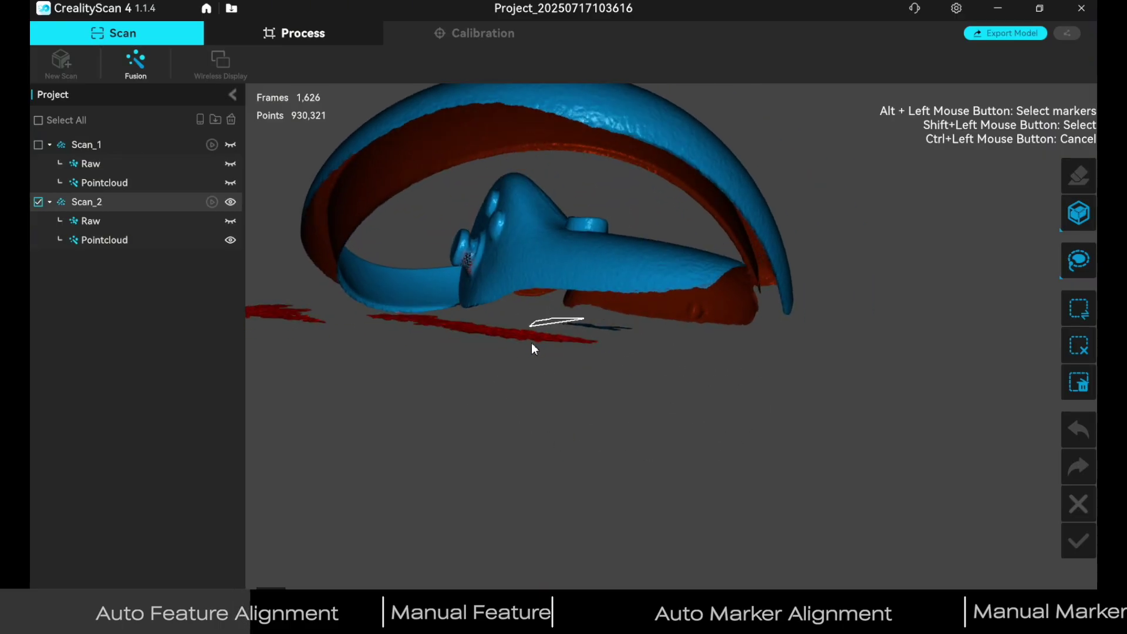
key("Delete")
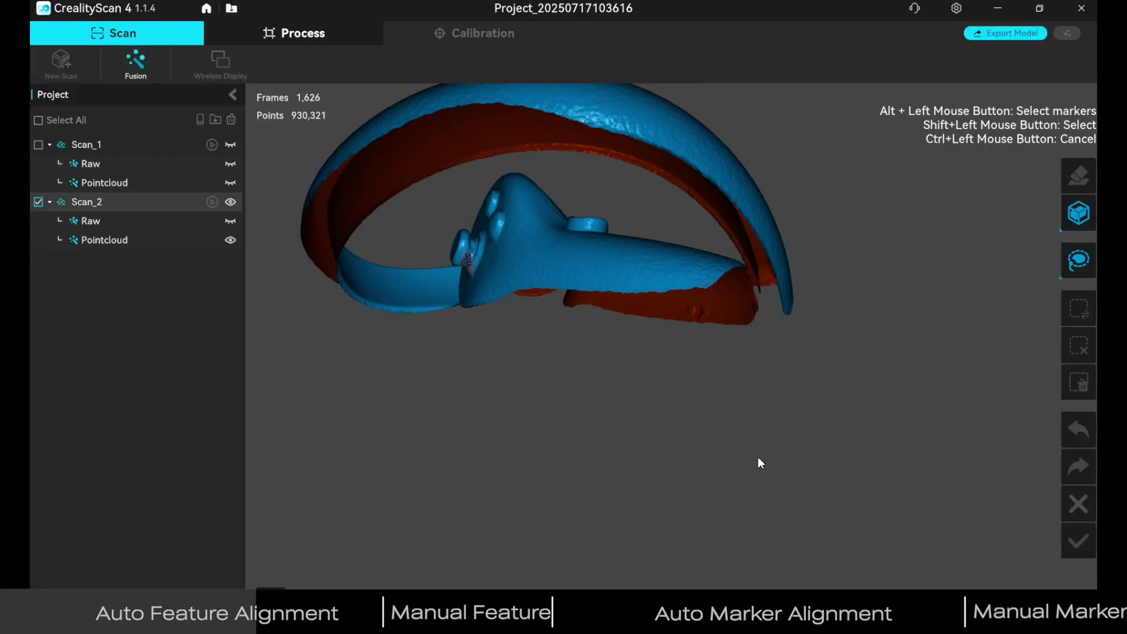
left_click_drag(758, 457, 651, 288)
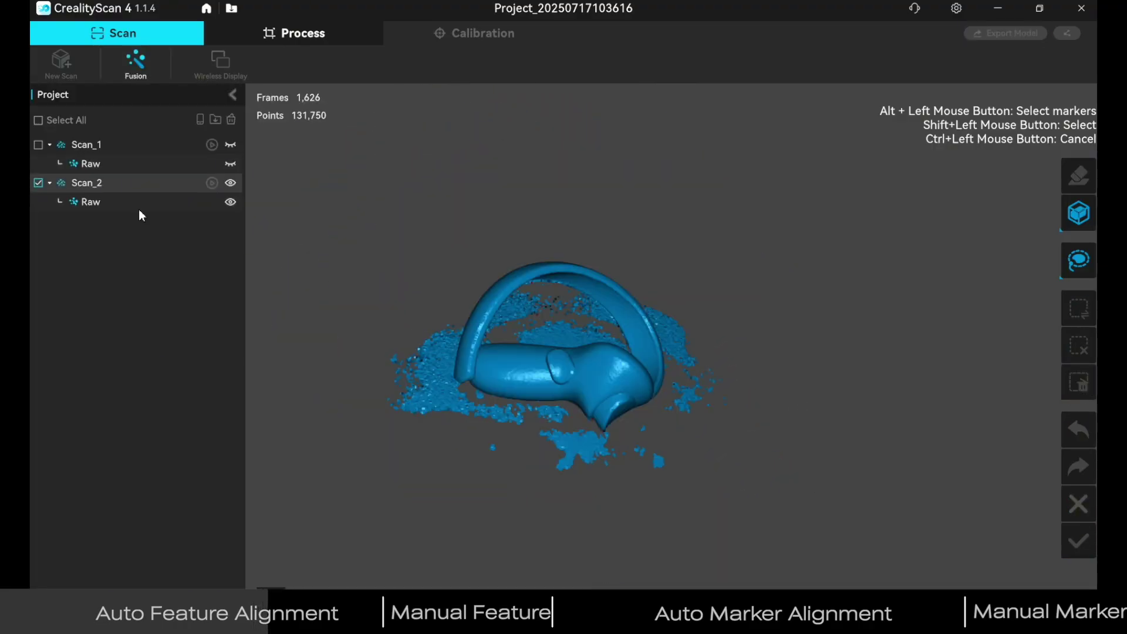
Step: Fuse both raw scans at 0.2 mm resolution, with Scan_2's noise removal set to 35%
left_click(39, 121)
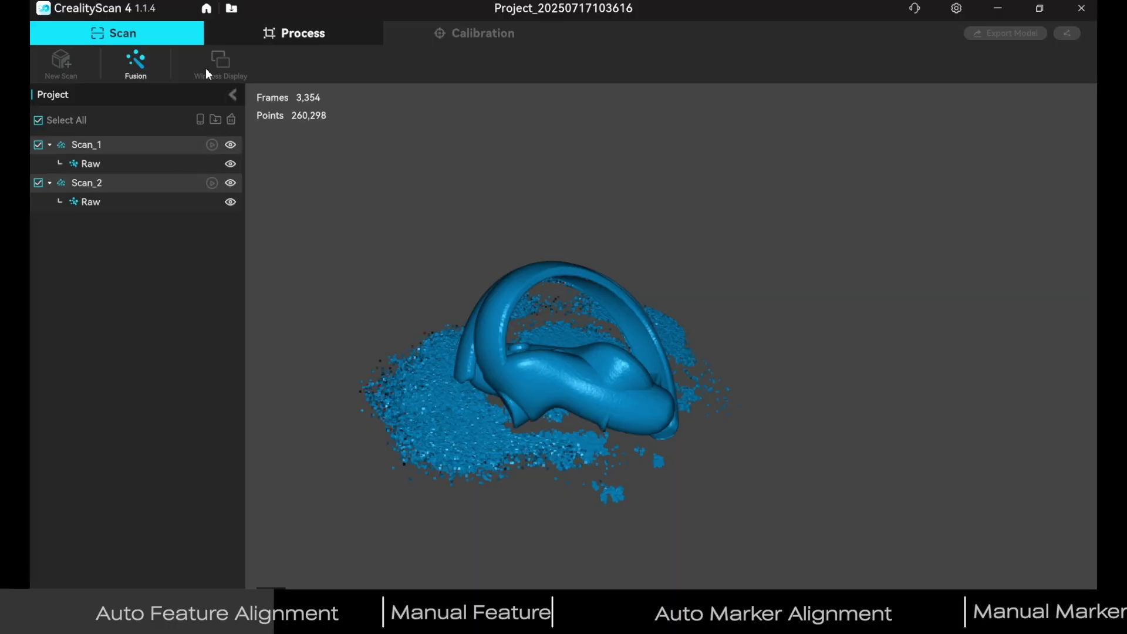
left_click(133, 70)
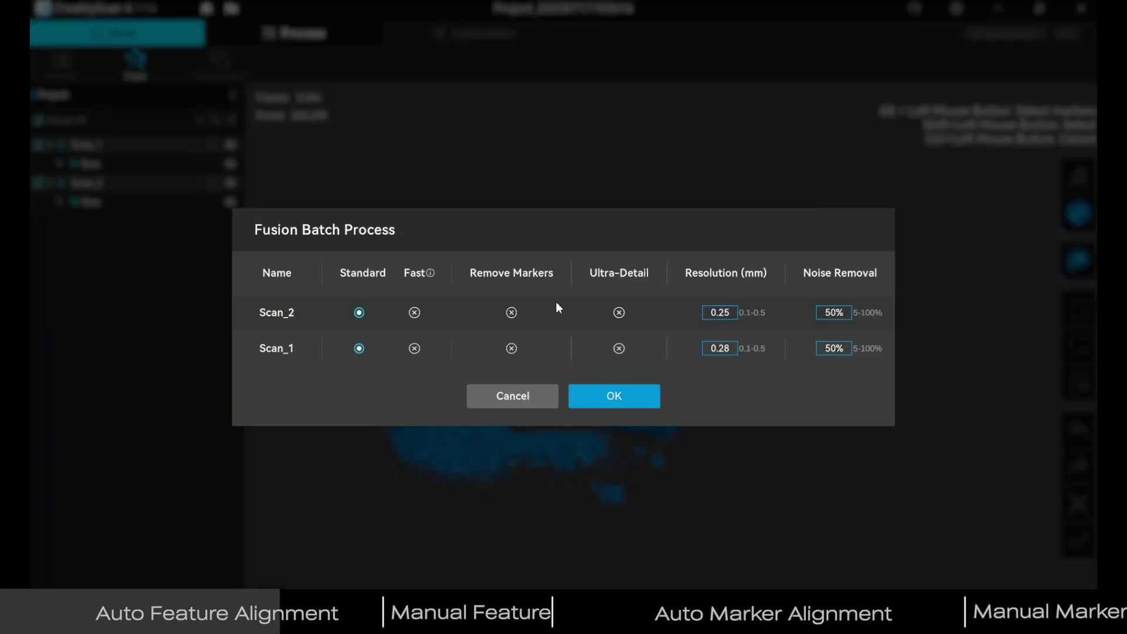
double_click(720, 313)
type("0.2")
left_click(835, 313)
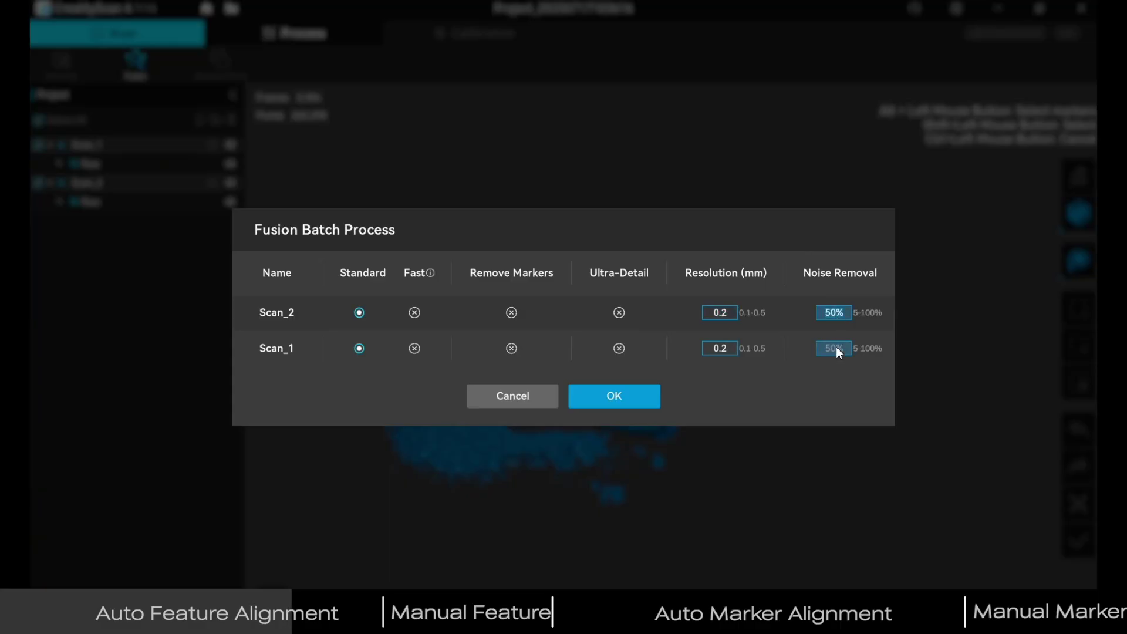
type("35")
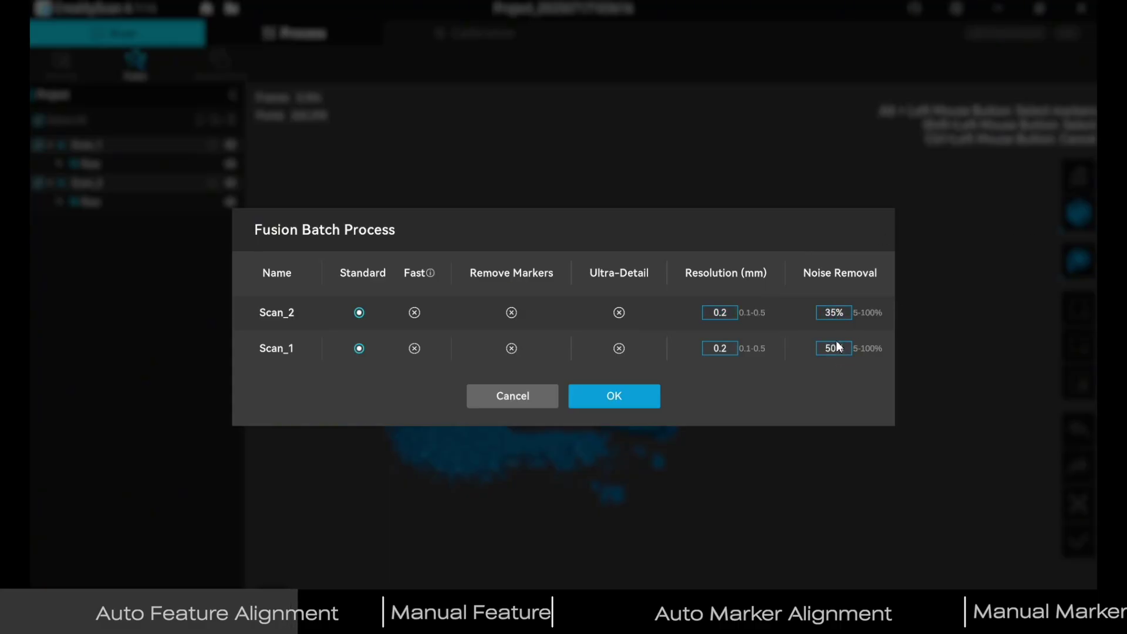
left_click(628, 405)
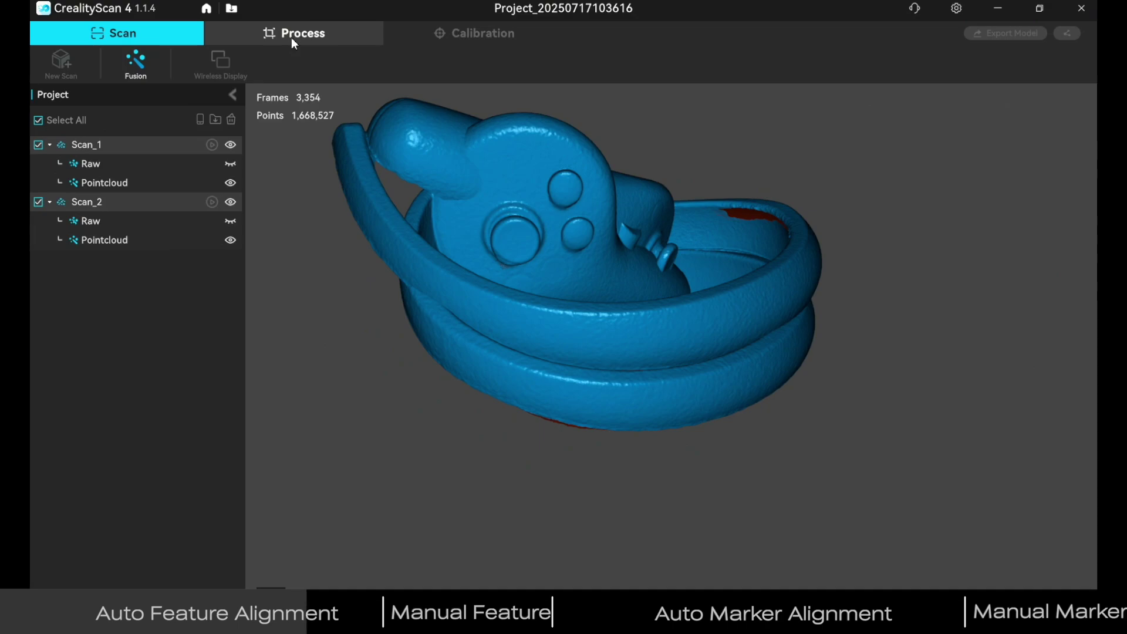
Step: Align Scan_1 and Scan_2 with automatic feature alignment and check the merged controller
left_click(291, 37)
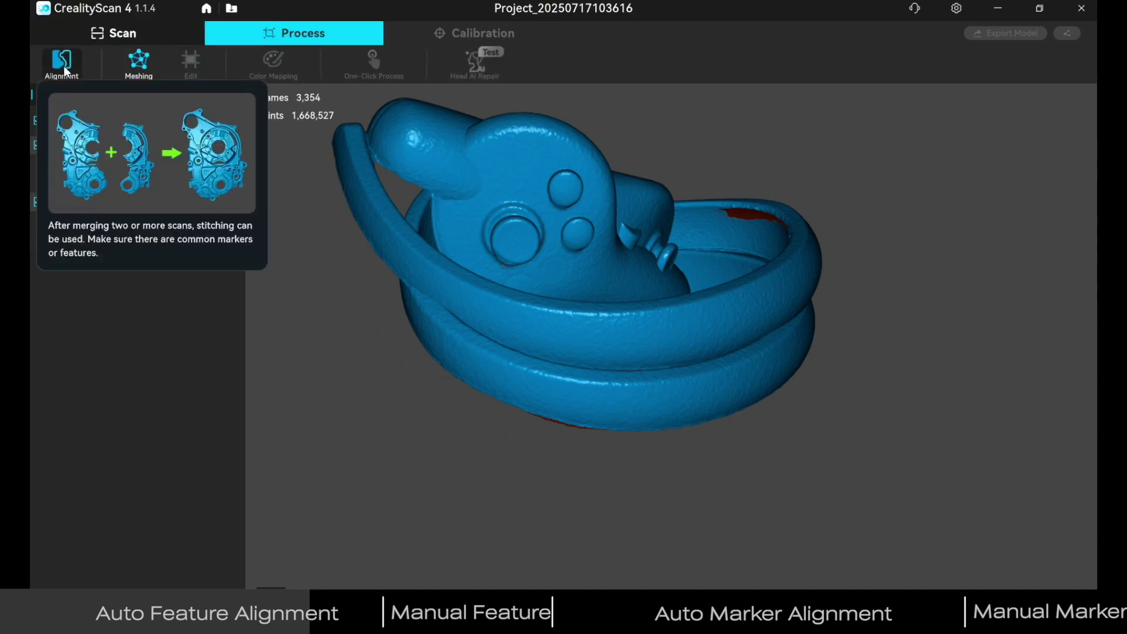
left_click(64, 65)
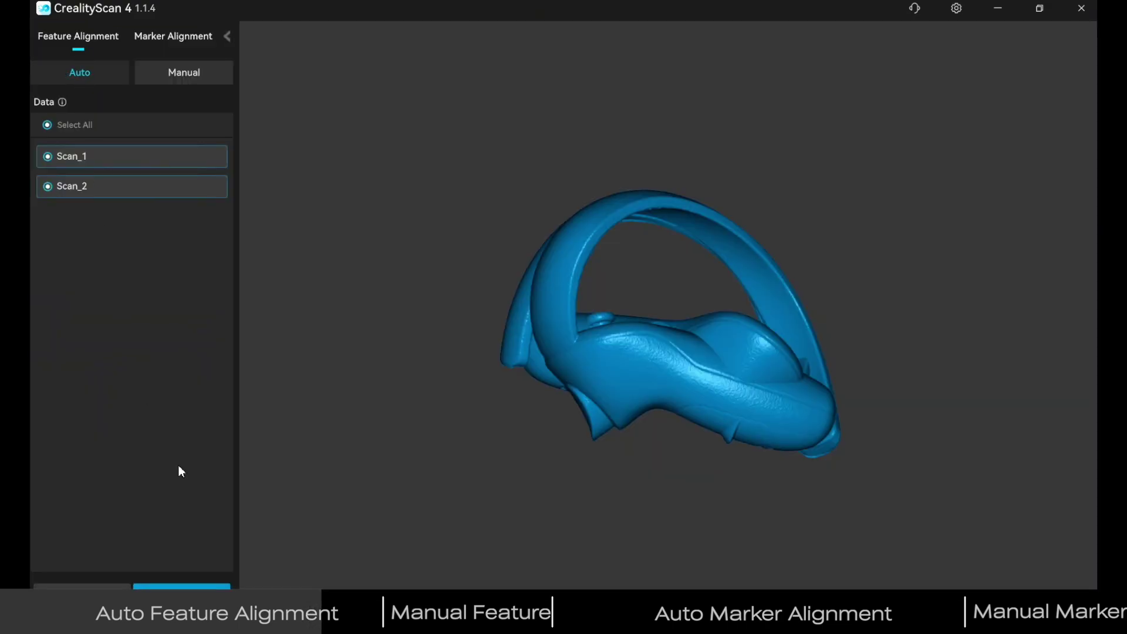
left_click(182, 586)
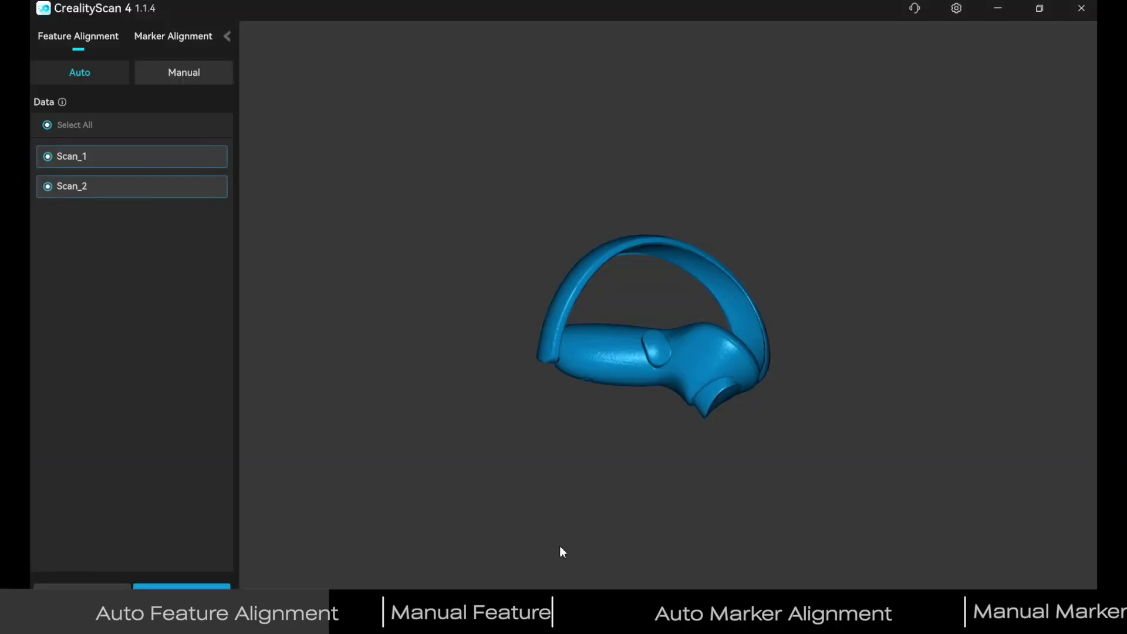
left_click_drag(559, 546, 389, 499)
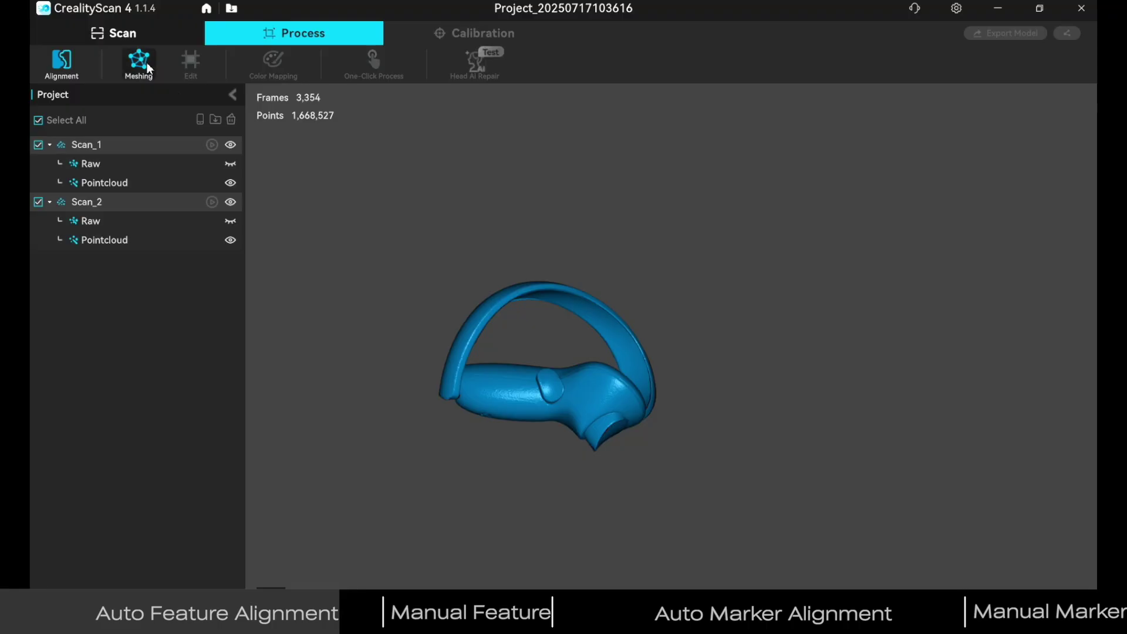
Step: Mesh the aligned scans with isolated-part removal at 8% and spike removal set to Medium
left_click(146, 73)
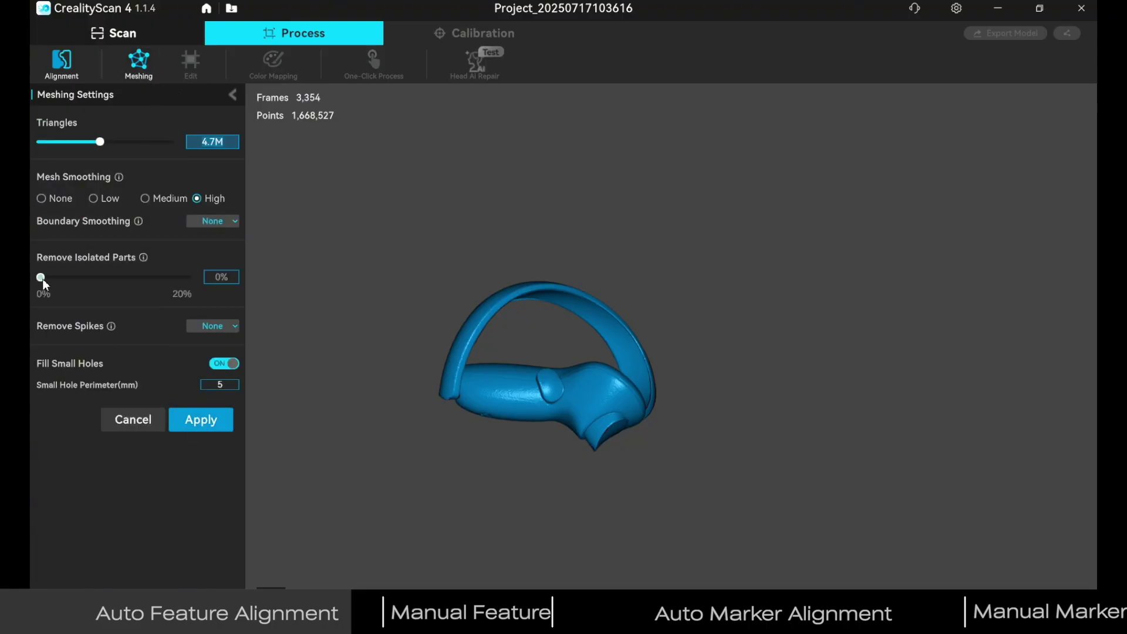
left_click_drag(42, 280, 100, 291)
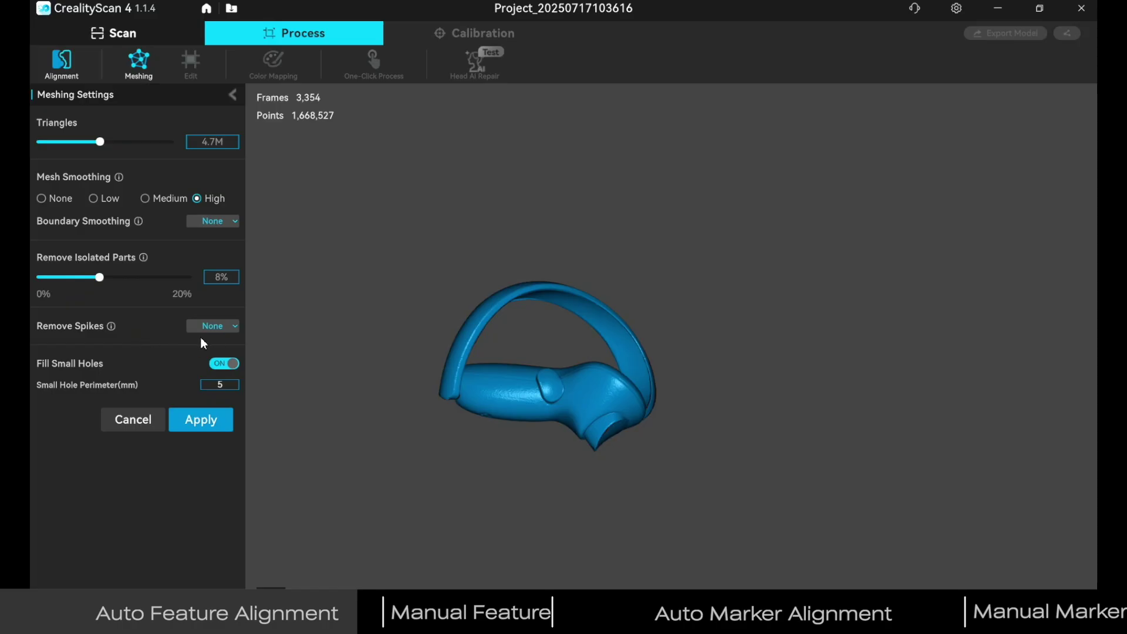
left_click(213, 366)
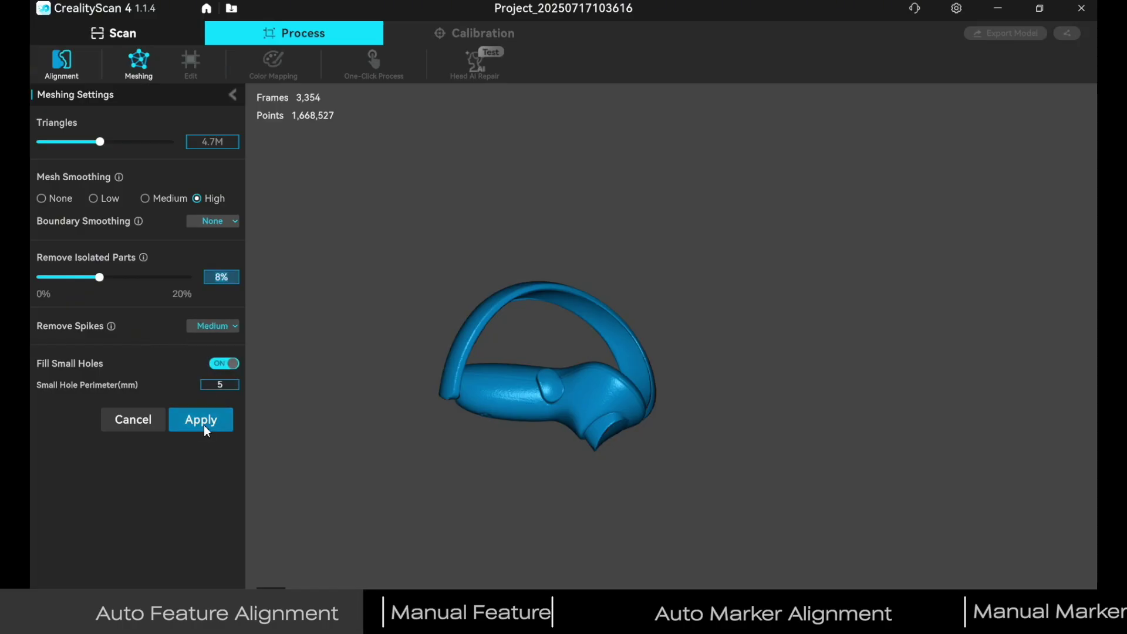
left_click(203, 422)
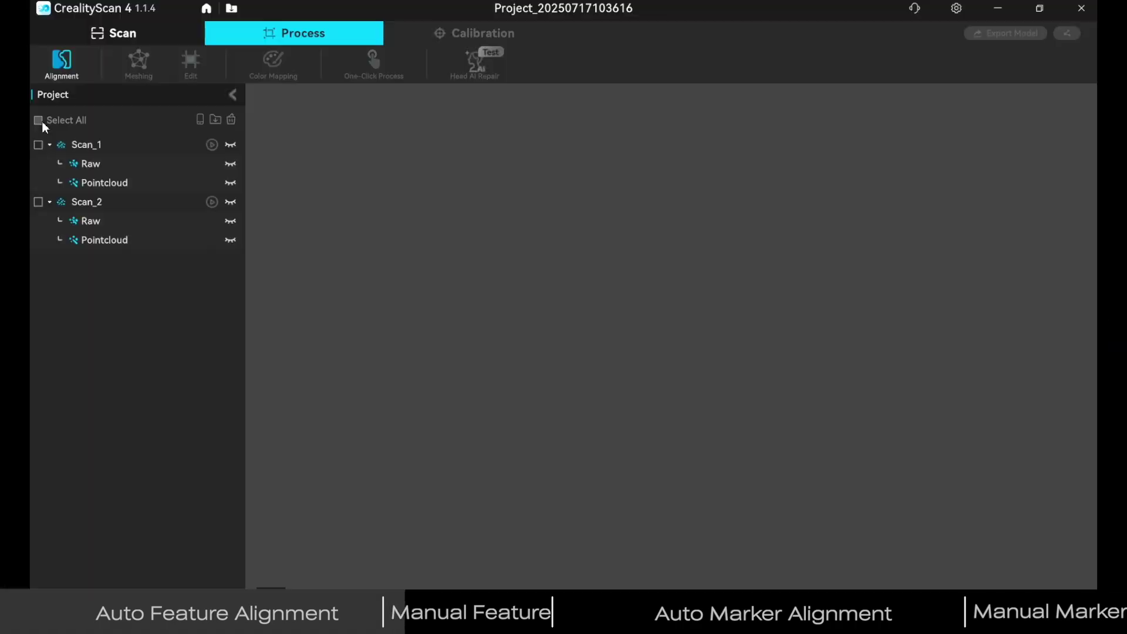
Step: Set up manual feature alignment for both scans, with Scan_1 as fixed and Scan_2 as floating
left_click(38, 119)
left_click(62, 73)
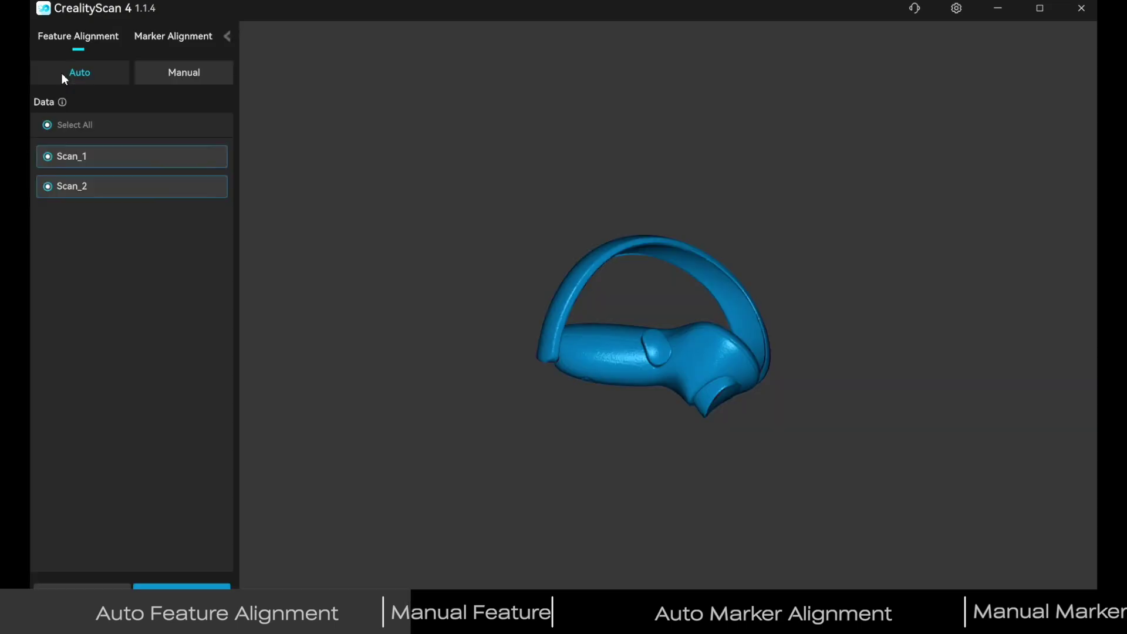
left_click(185, 76)
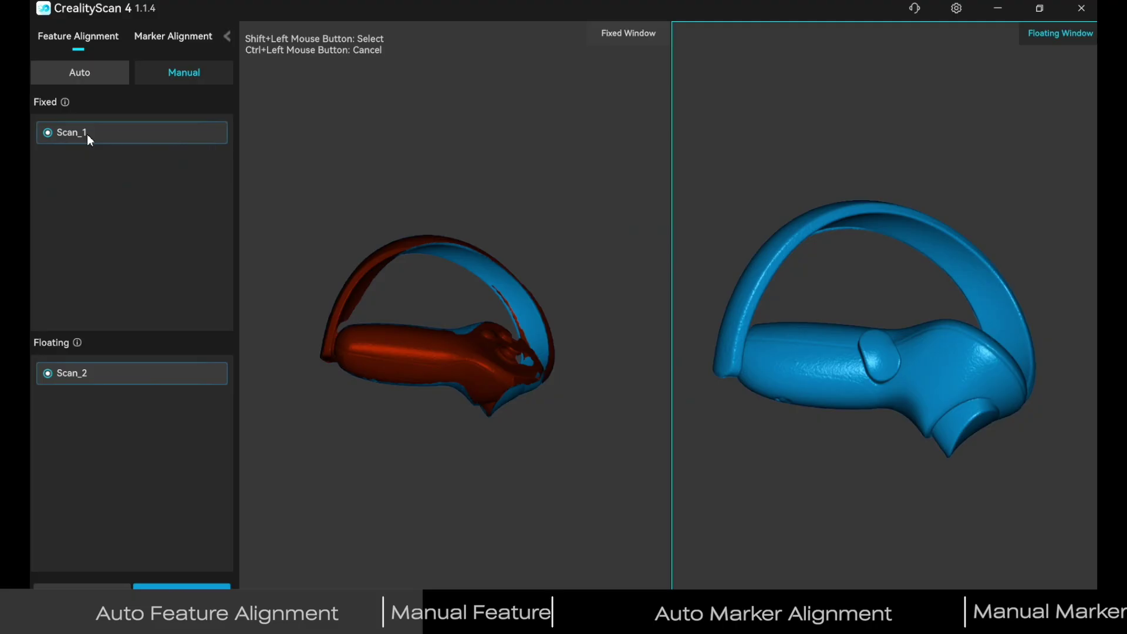
Step: Place matching alignment point 1 on top of the thumbstick in both the fixed and floating scans
left_click_drag(483, 386, 531, 427)
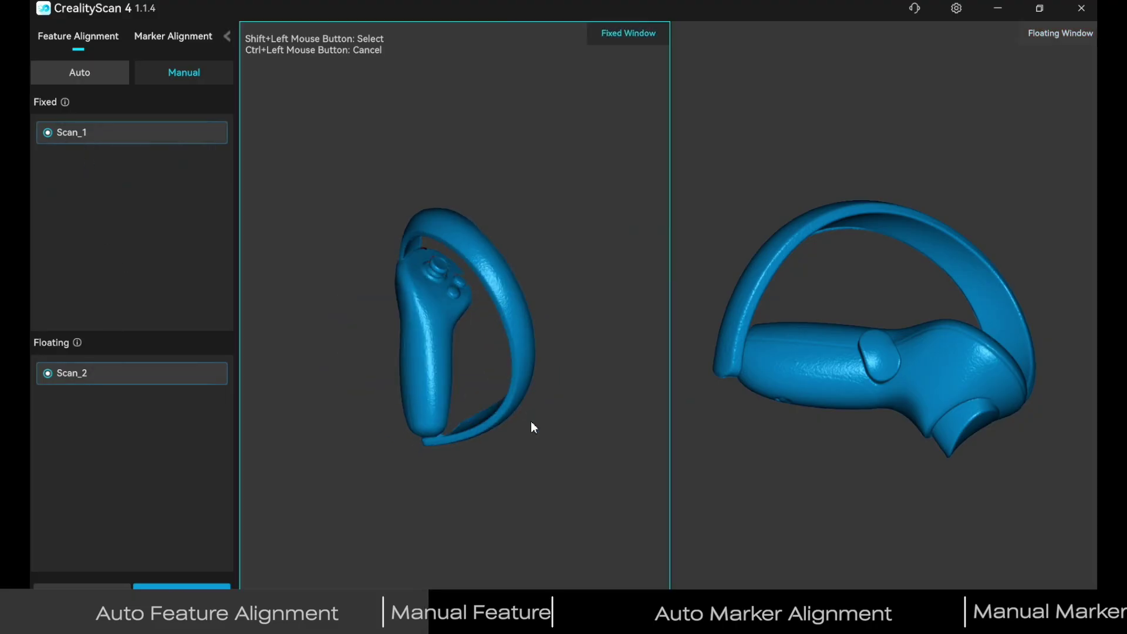
left_click_drag(822, 458, 1026, 403)
left_click(465, 314)
scroll(464, 312, "up", 3)
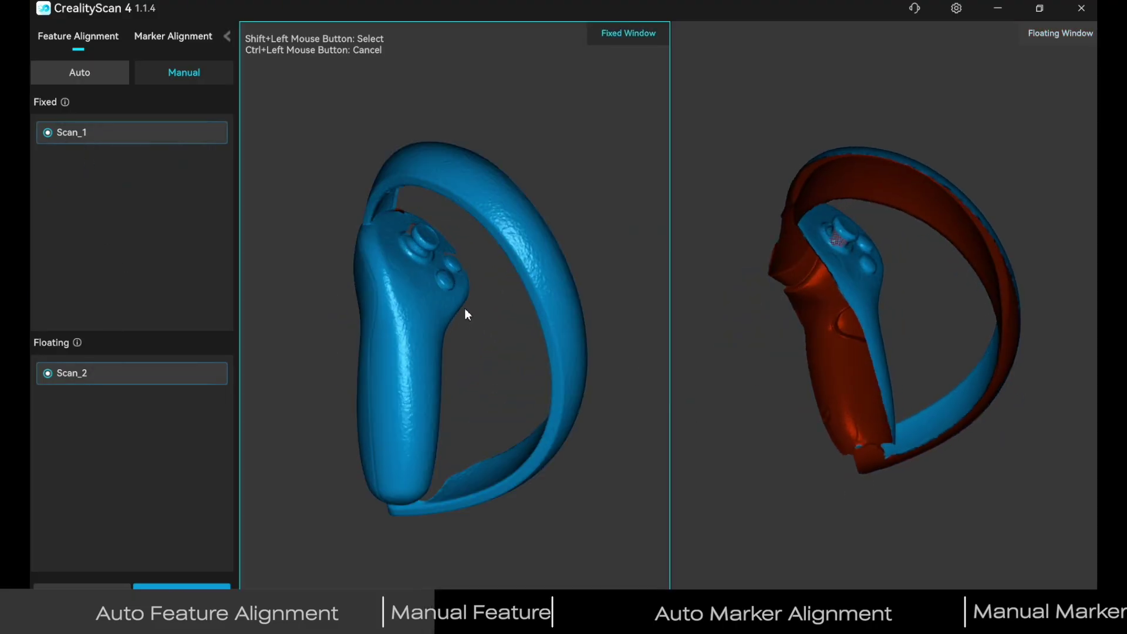
scroll(872, 378, "up", 5)
scroll(870, 316, "down", 1)
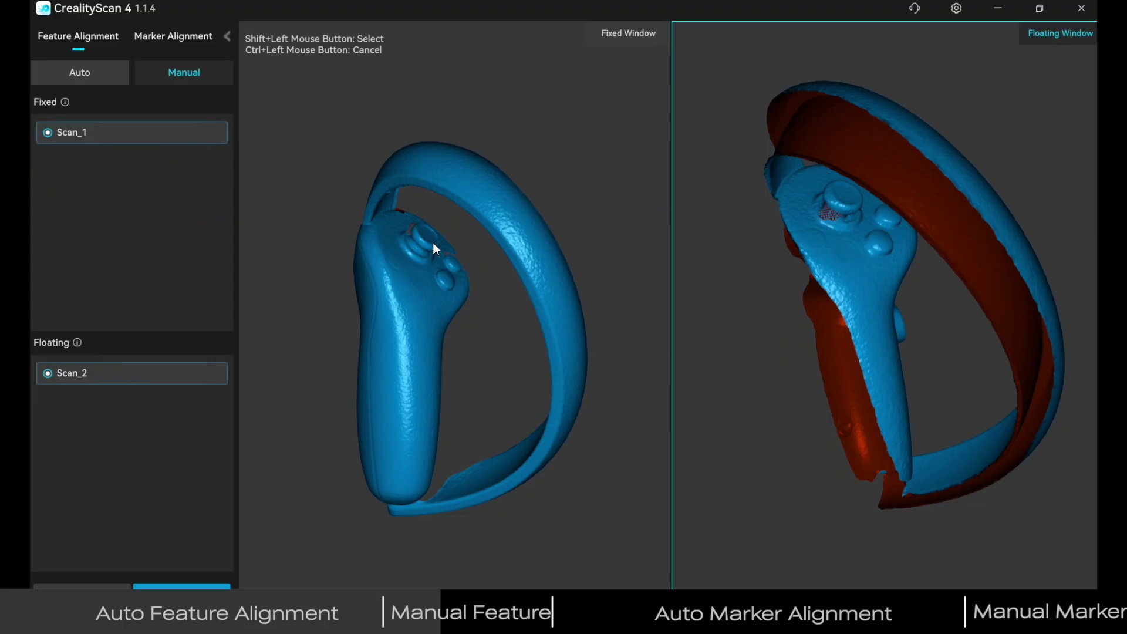
scroll(432, 241, "down", 1)
left_click(428, 234, "shift")
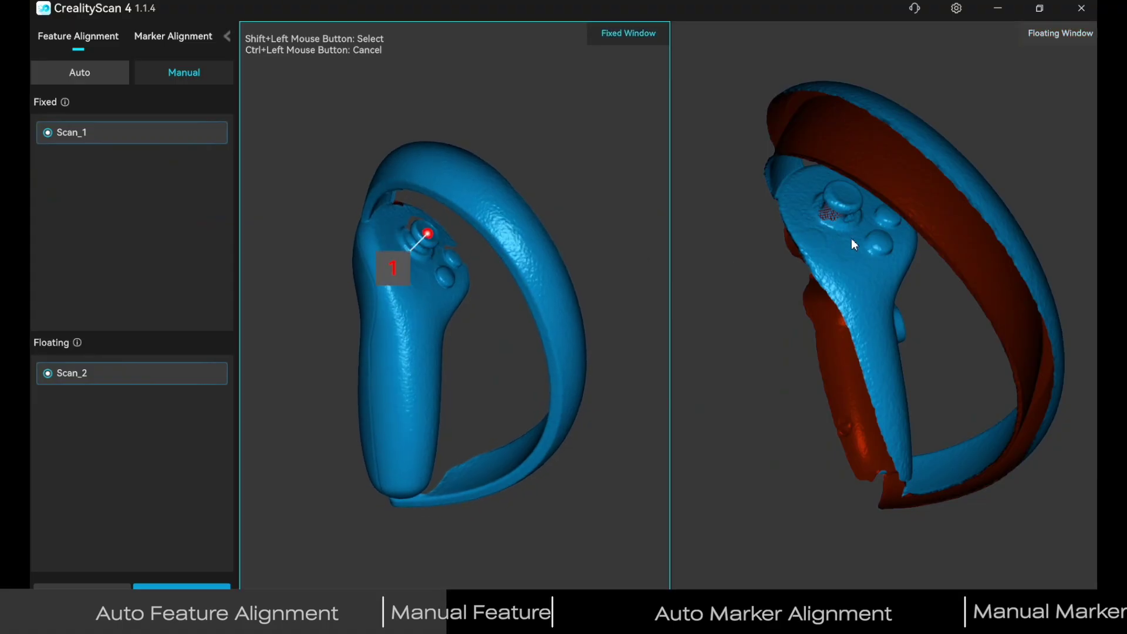
left_click(844, 196, "shift")
Step: Place matching alignment point 2 on the end of the ring near the handle's base in both scans
left_click_drag(460, 416, 528, 441)
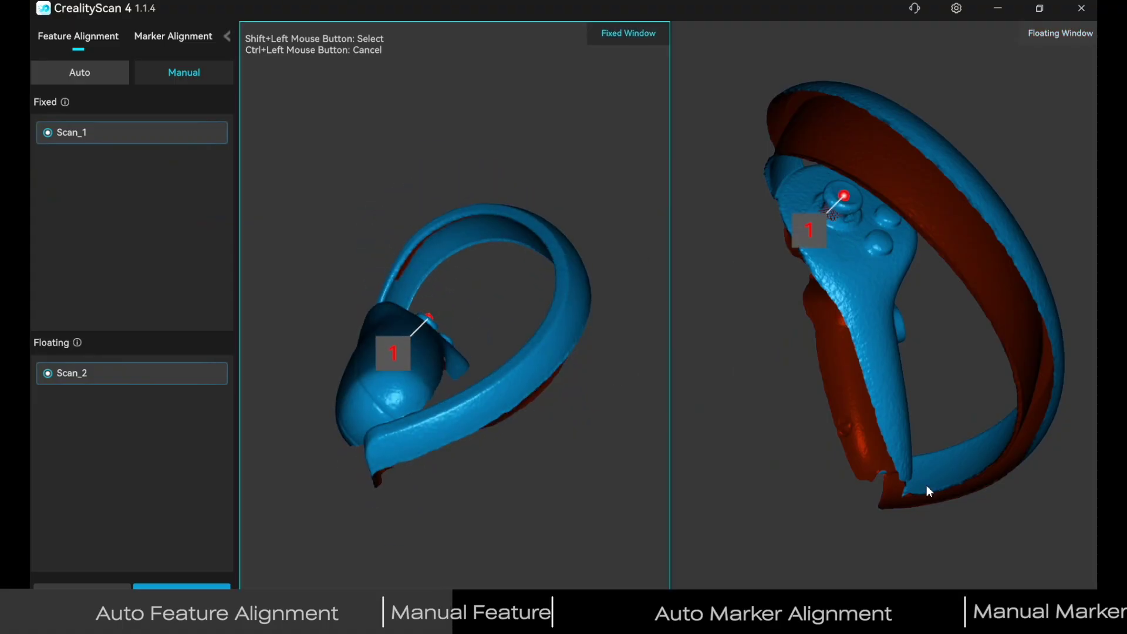
left_click_drag(926, 487, 896, 370)
left_click_drag(540, 387, 473, 436)
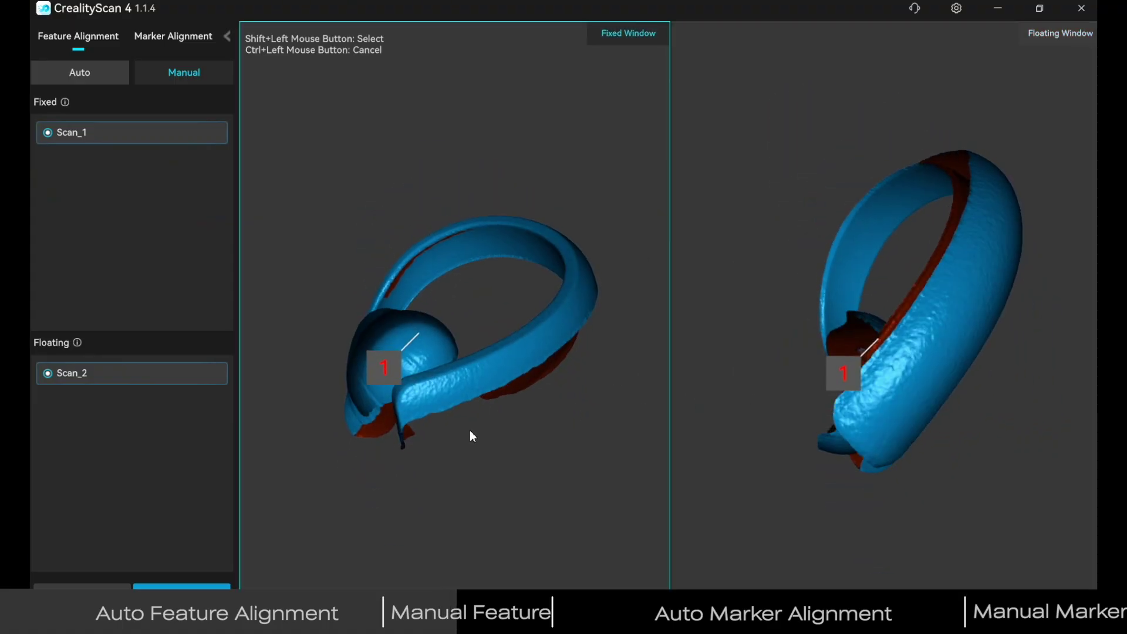
left_click(410, 401, "shift")
left_click(852, 428, "shift")
Step: Place matching alignment point 3 at the centre of the trigger's face in both scans
mouse_move(652, 411)
left_mouse_down()
mouse_move(644, 387)
mouse_move(418, 284)
mouse_move(528, 305)
left_mouse_up()
left_click_drag(931, 344, 822, 341)
mouse_move(586, 332)
left_mouse_down()
mouse_move(622, 351)
mouse_move(657, 340)
left_mouse_up()
mouse_move(931, 296)
left_mouse_down()
mouse_move(875, 325)
mouse_move(848, 279)
left_mouse_up()
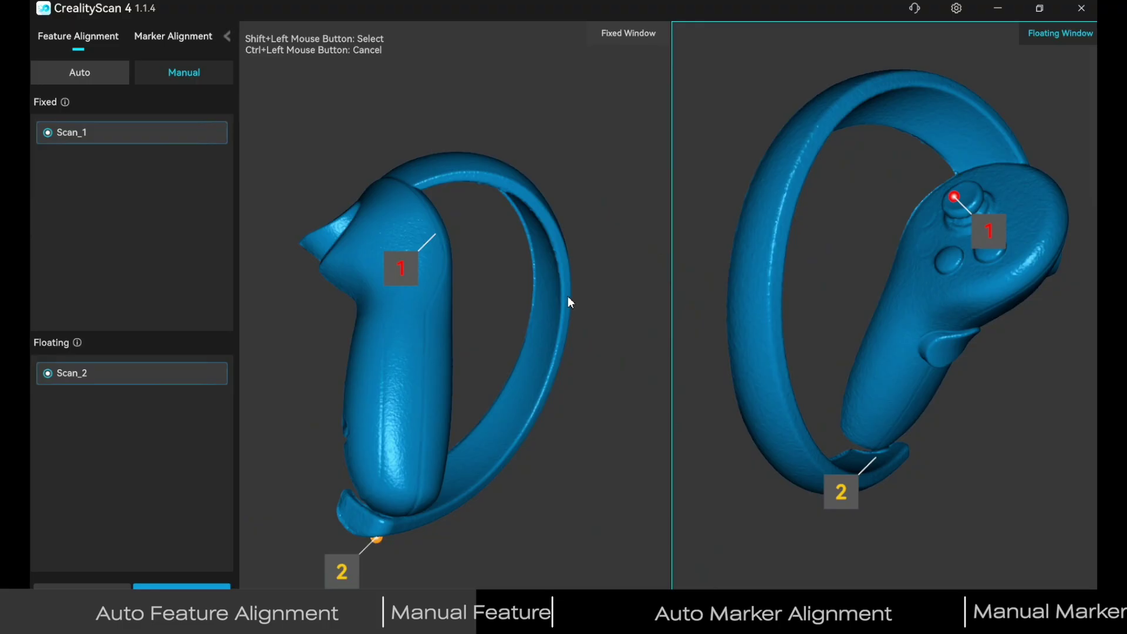
left_click_drag(568, 302, 517, 329)
left_click_drag(929, 224, 864, 298)
left_click_drag(505, 300, 469, 278)
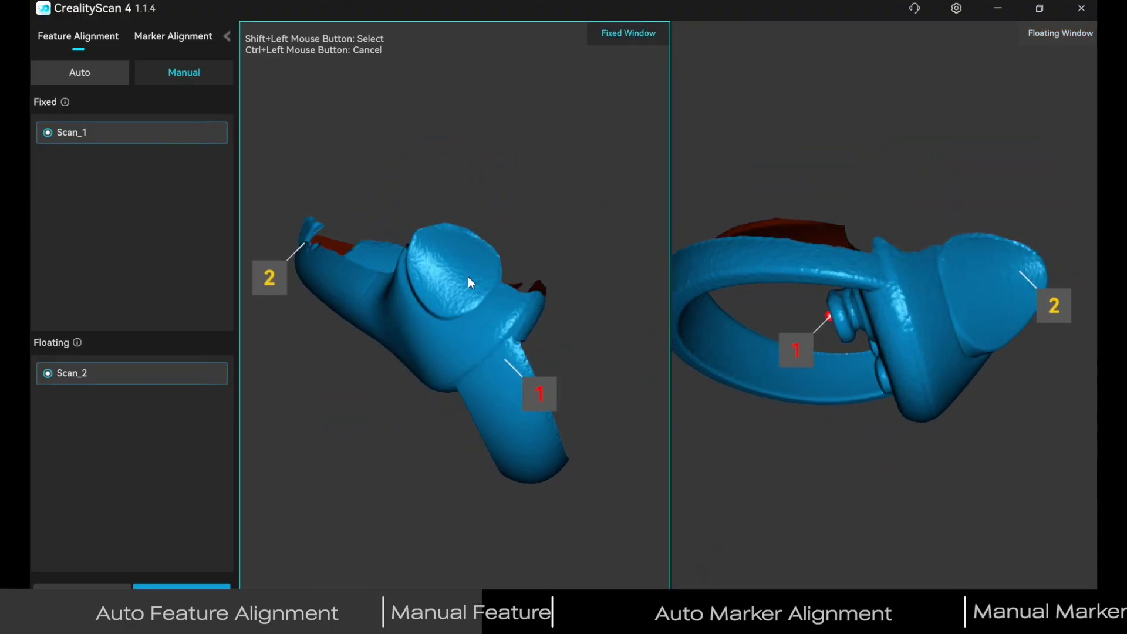
left_click_drag(980, 299, 931, 294)
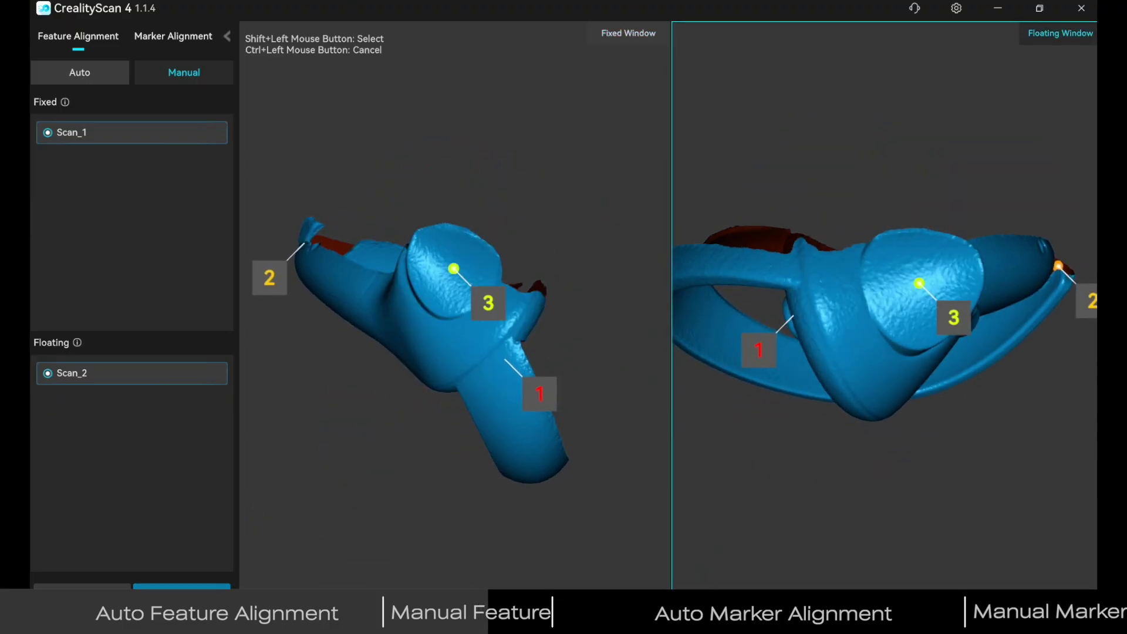
Step: Align Scan_2 to Scan_1 using the three matching feature point pairs
left_click(182, 594)
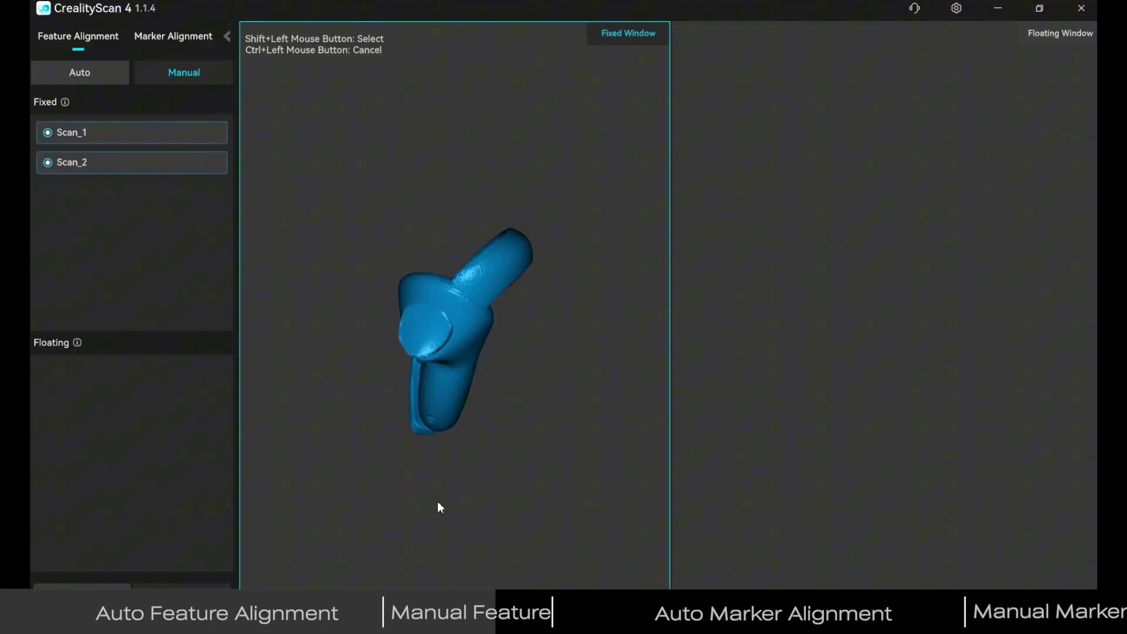
left_click_drag(437, 503, 348, 368)
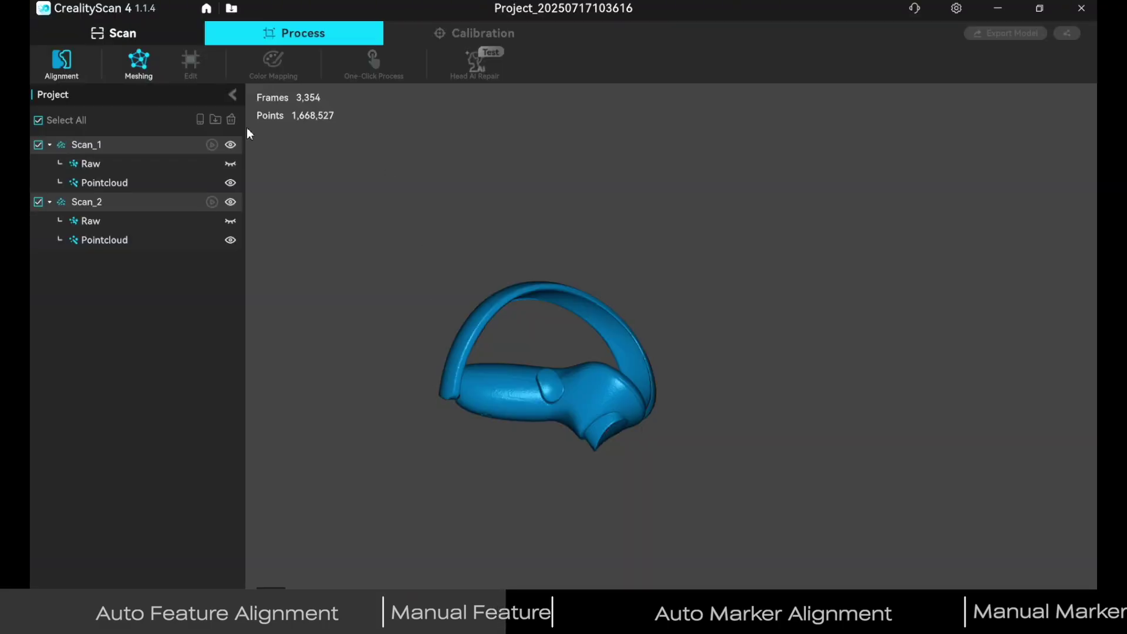
Step: Mesh the aligned controller scans with 3M triangles, High mesh smoothing, High boundary smoothing, and isolated-part removal of 4.5%
left_click(139, 64)
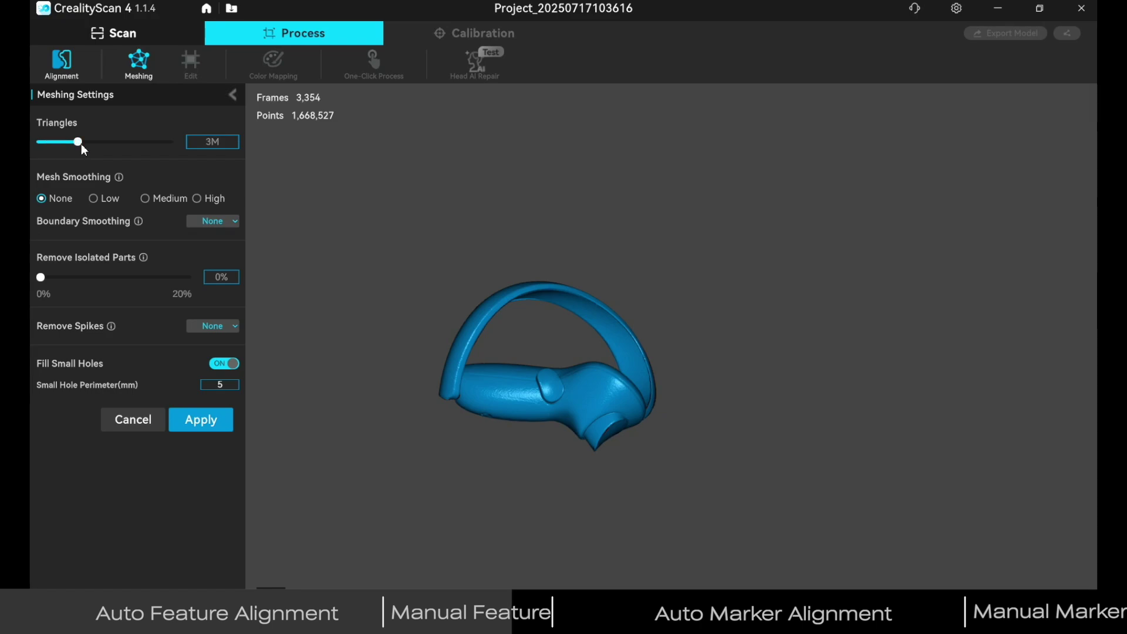
left_click(214, 273)
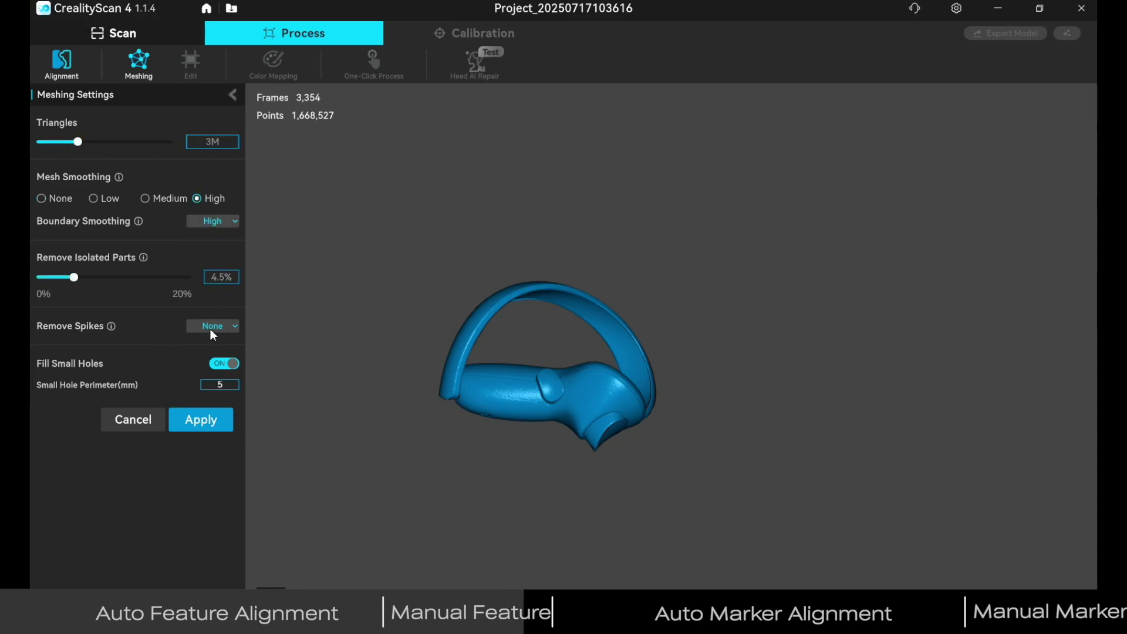
left_click(223, 412)
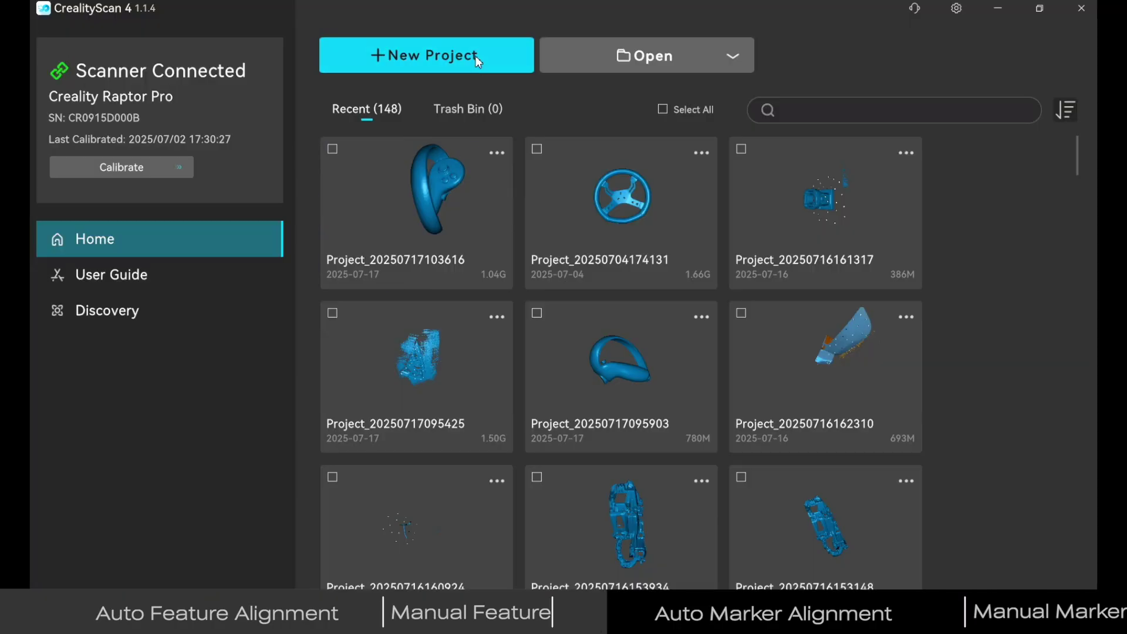
Step: Create a new project and set its blue laser scan to 0.1 mm real-time resolution with parallel lines
left_click(478, 59)
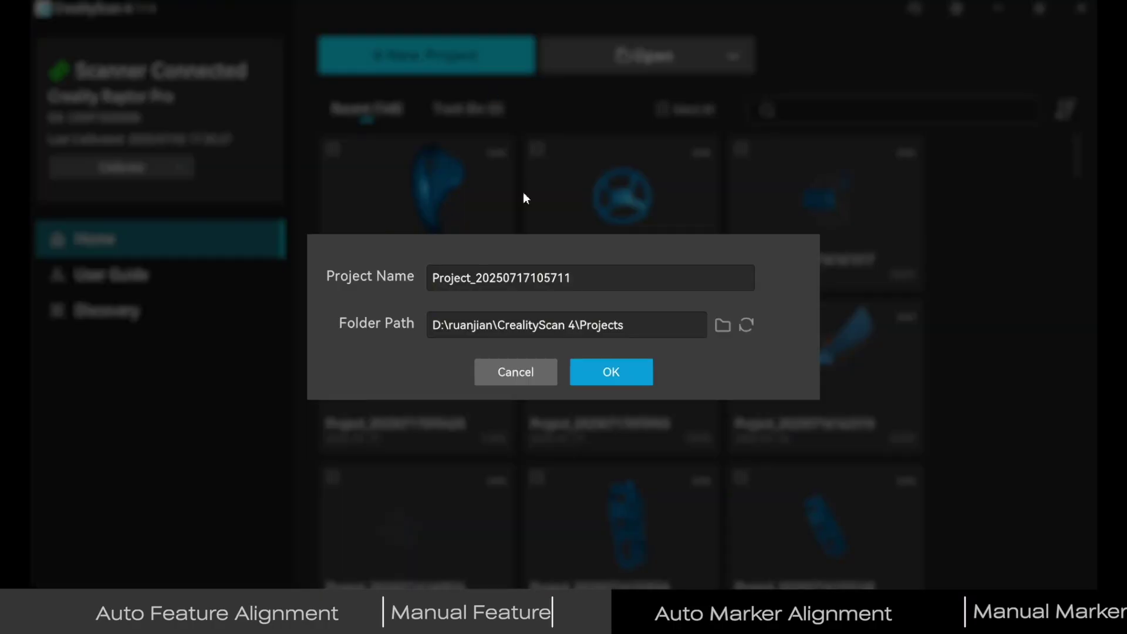
left_click(604, 365)
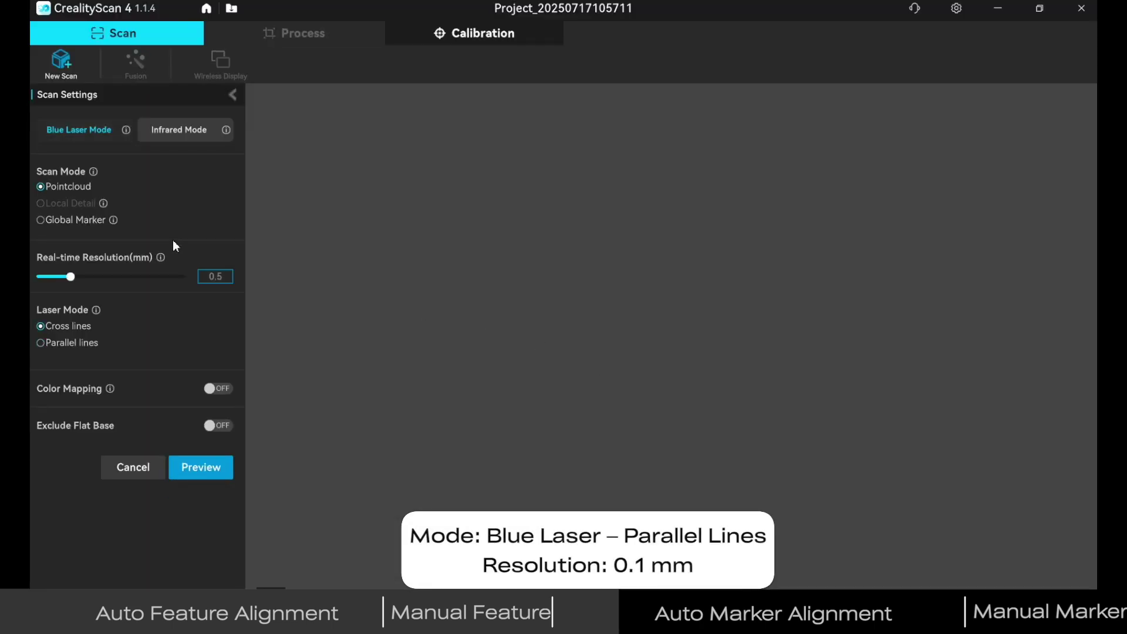
double_click(228, 278)
type("0.1")
left_click(40, 343)
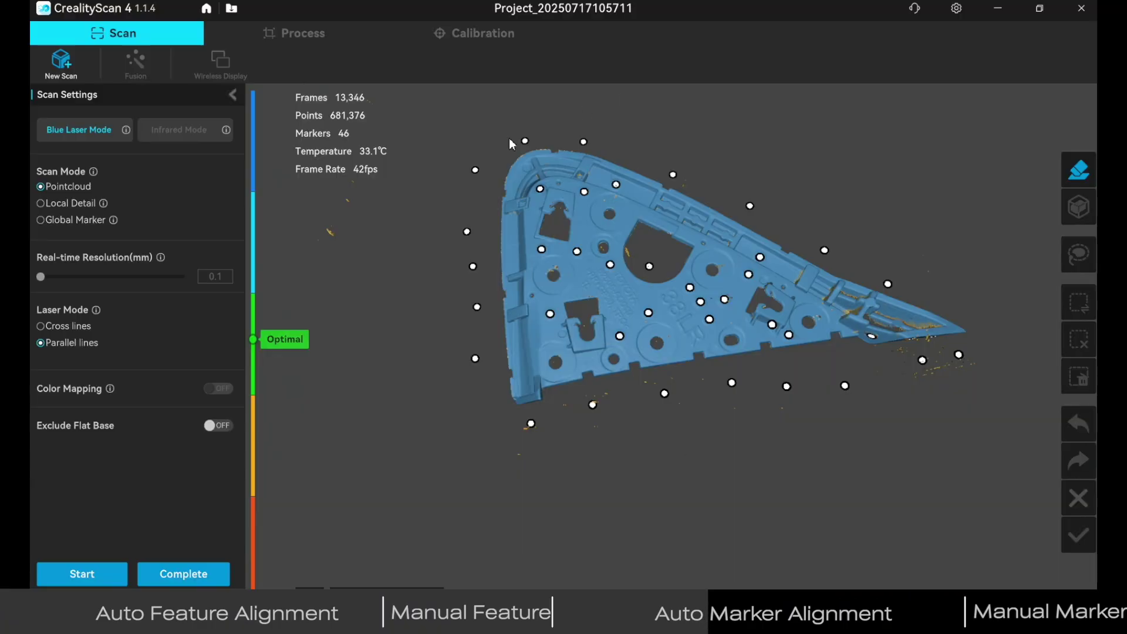
Step: Complete the panel's first scan and start previewing a second scan with parallel laser lines
left_click(181, 576)
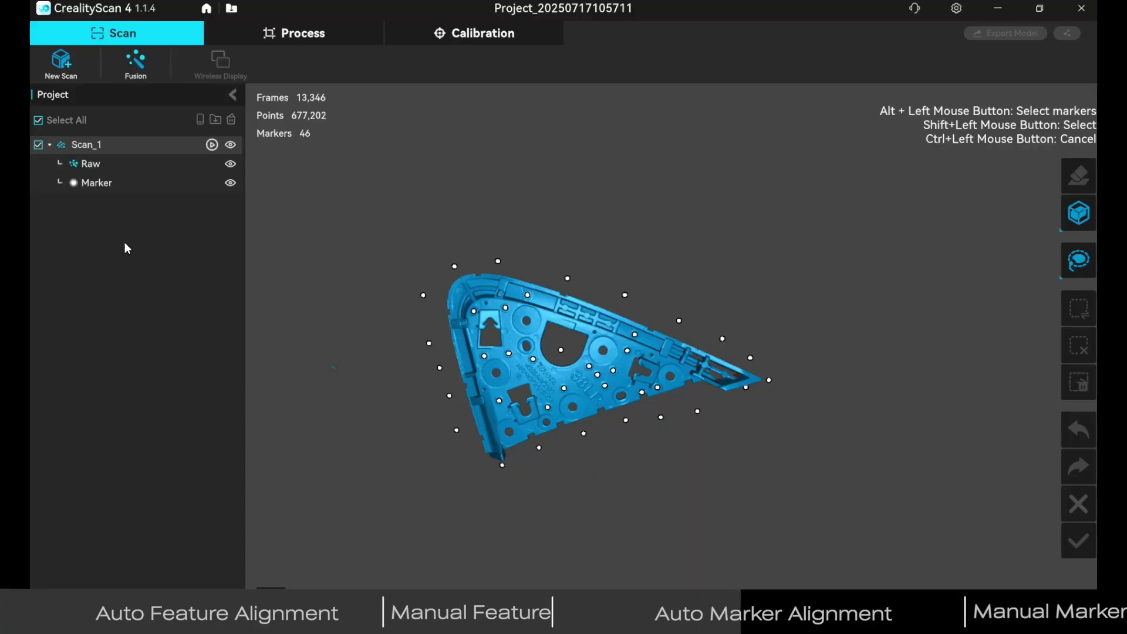
left_click(76, 63)
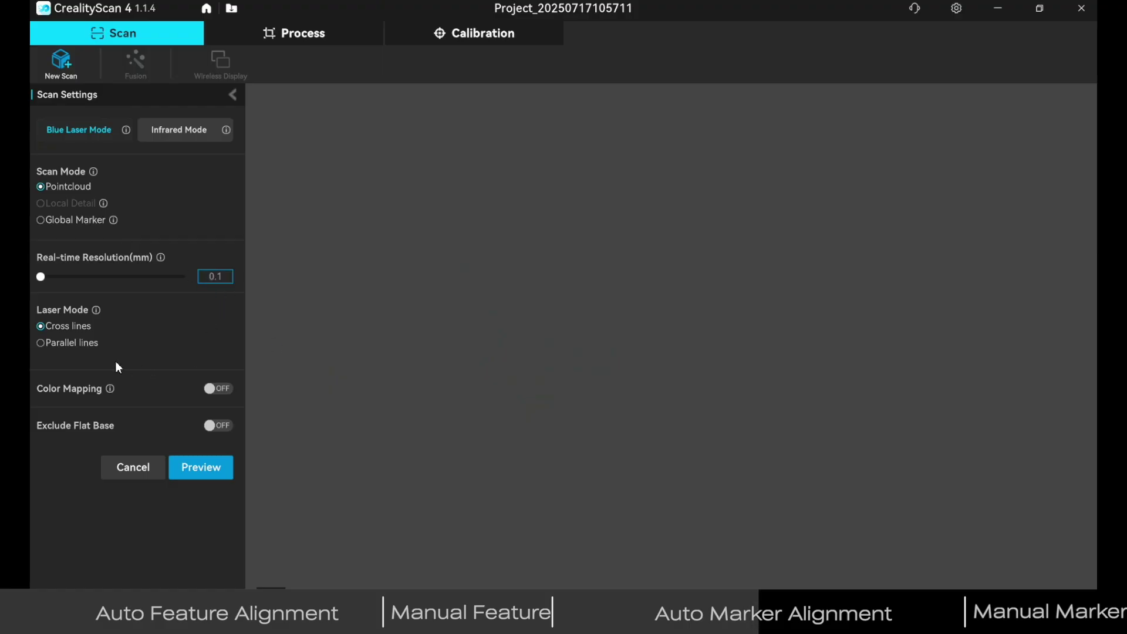
left_click(74, 343)
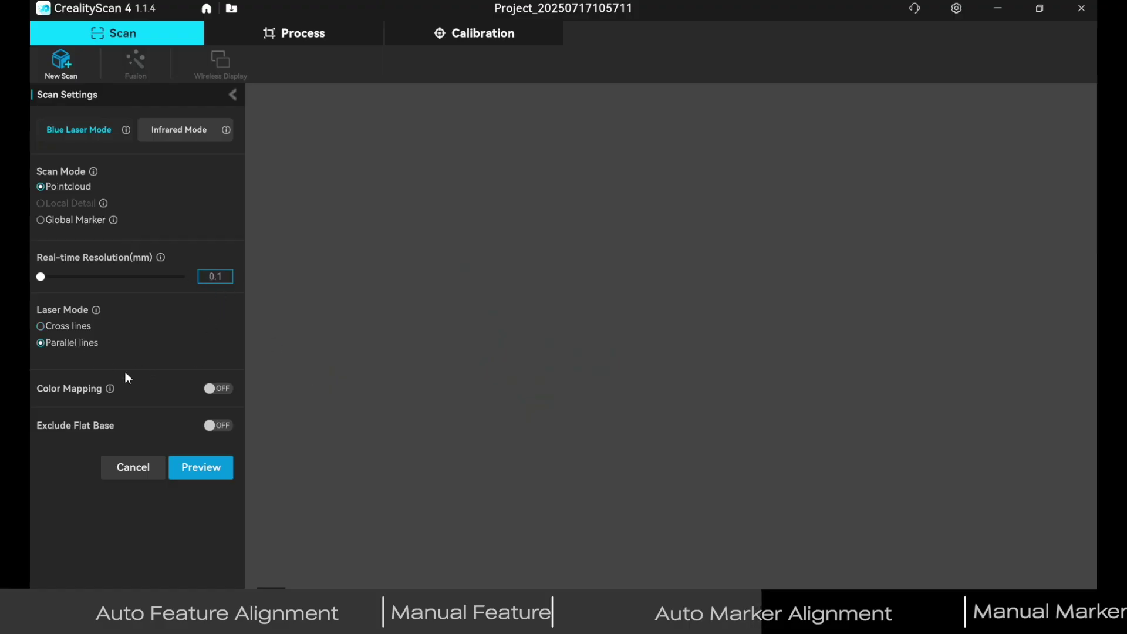
left_click(210, 469)
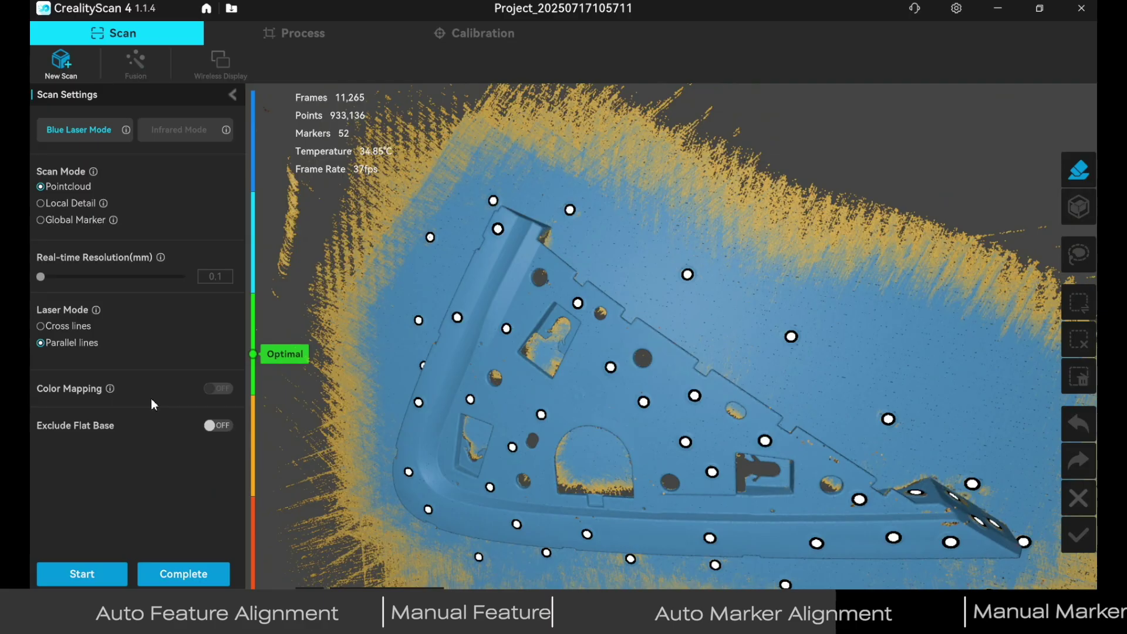
Step: Remove the table surface from the second scan with a plane created through three markers around the panel, and complete the scan
left_click(1085, 176)
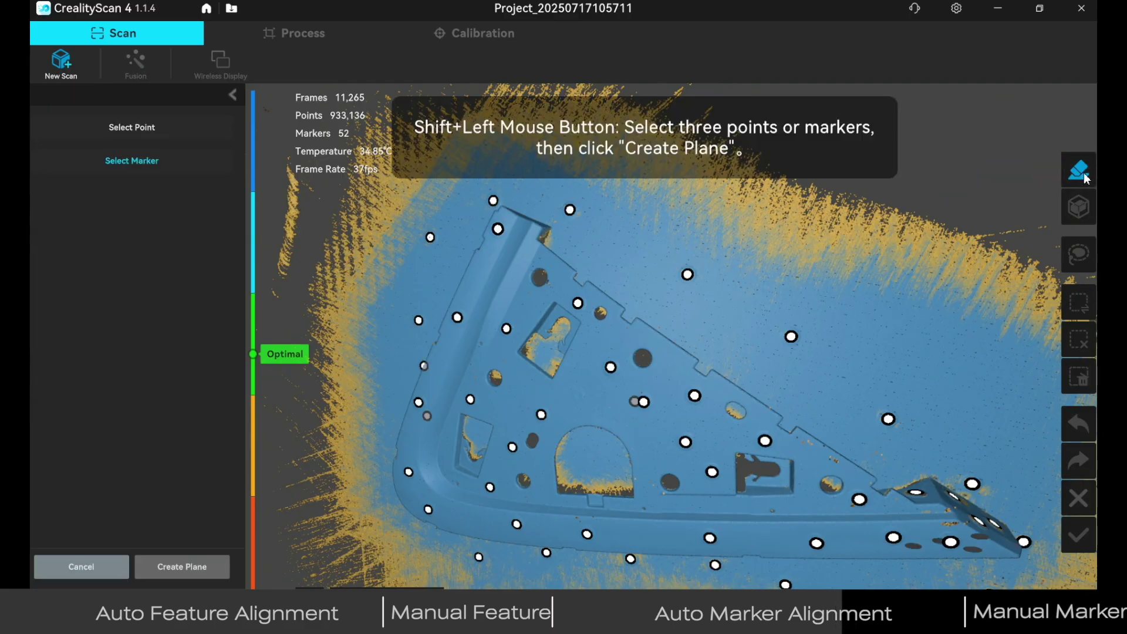
left_click_drag(591, 482, 695, 241)
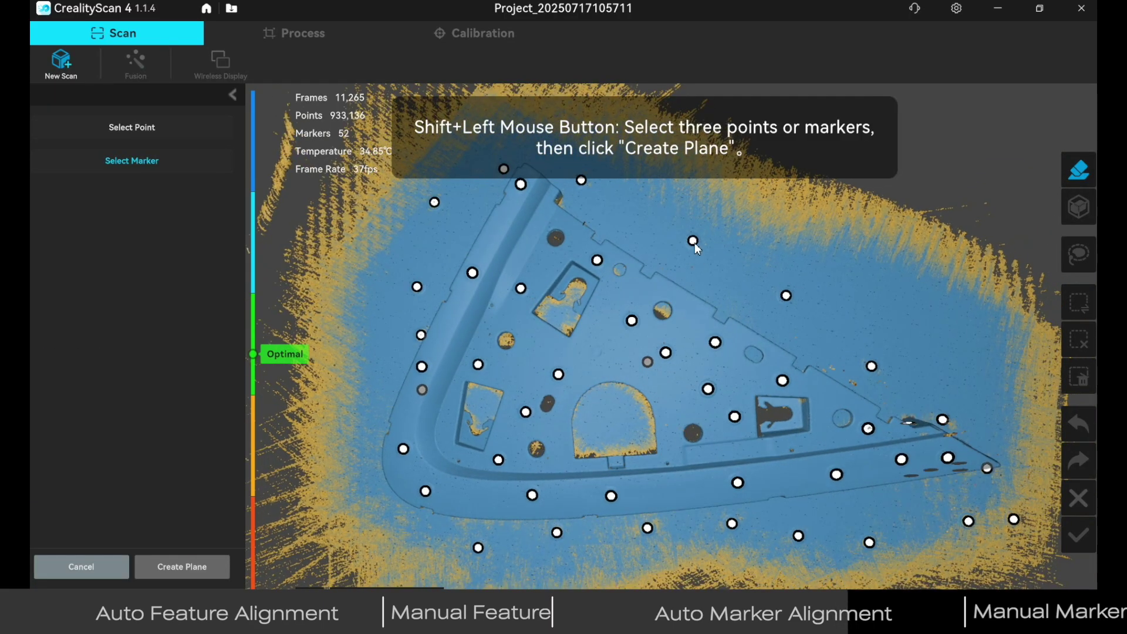
left_click(869, 542, "shift")
left_click(182, 566)
left_click_drag(633, 505, 635, 449)
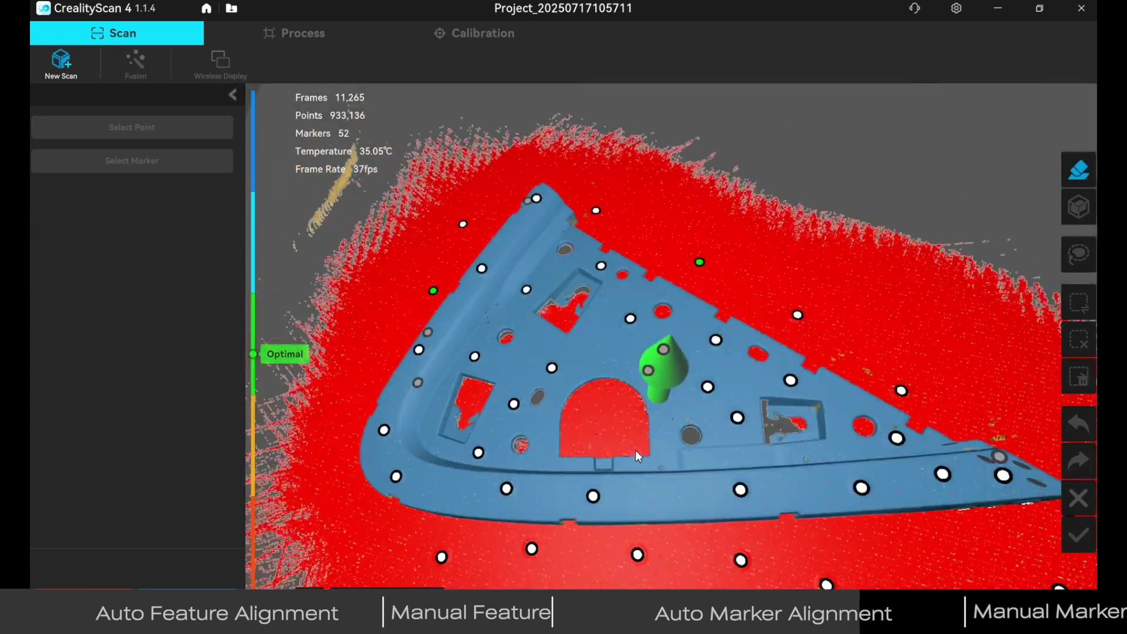
key("Return")
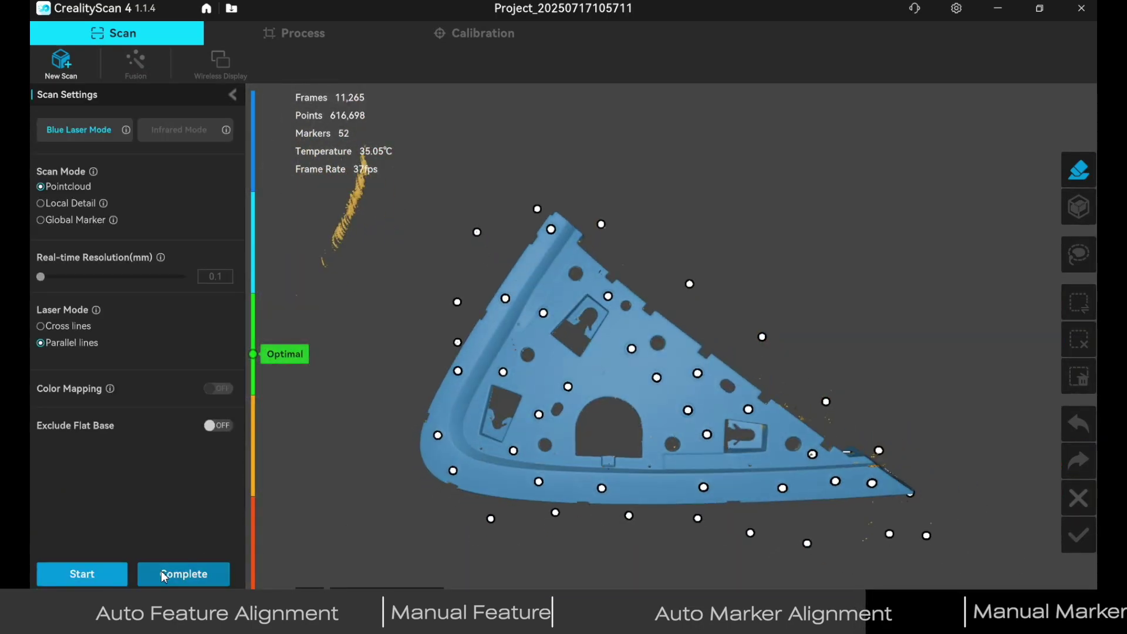
left_click(163, 574)
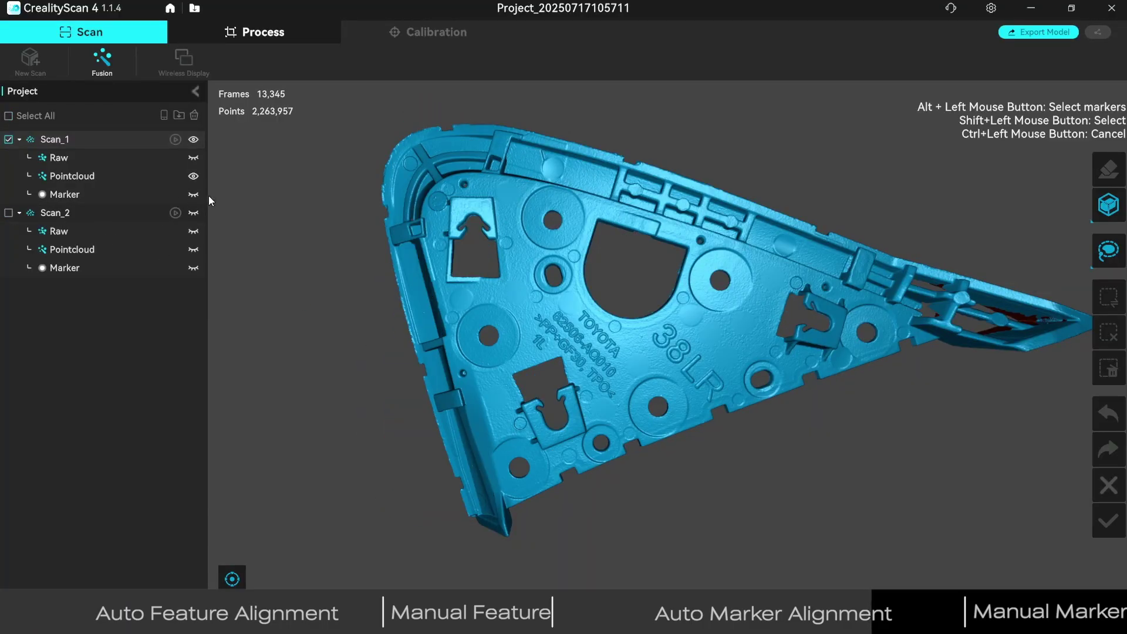
Step: Show Scan_1's markers, then select and remove the ones lying outside the panel's outline
left_click(193, 194)
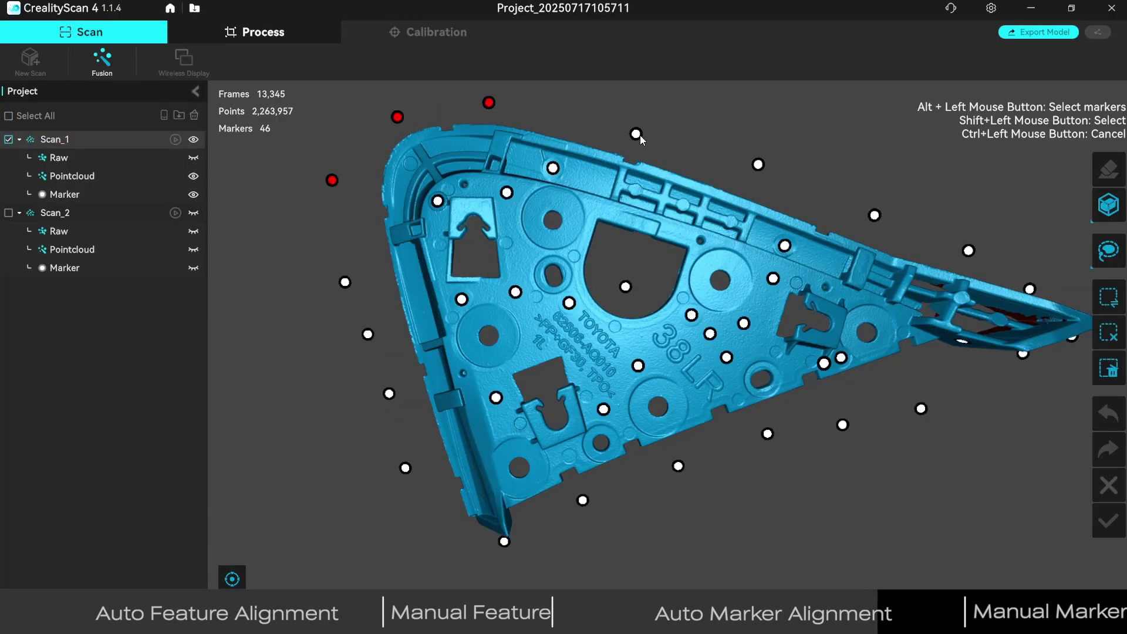
left_click_drag(945, 246, 862, 291)
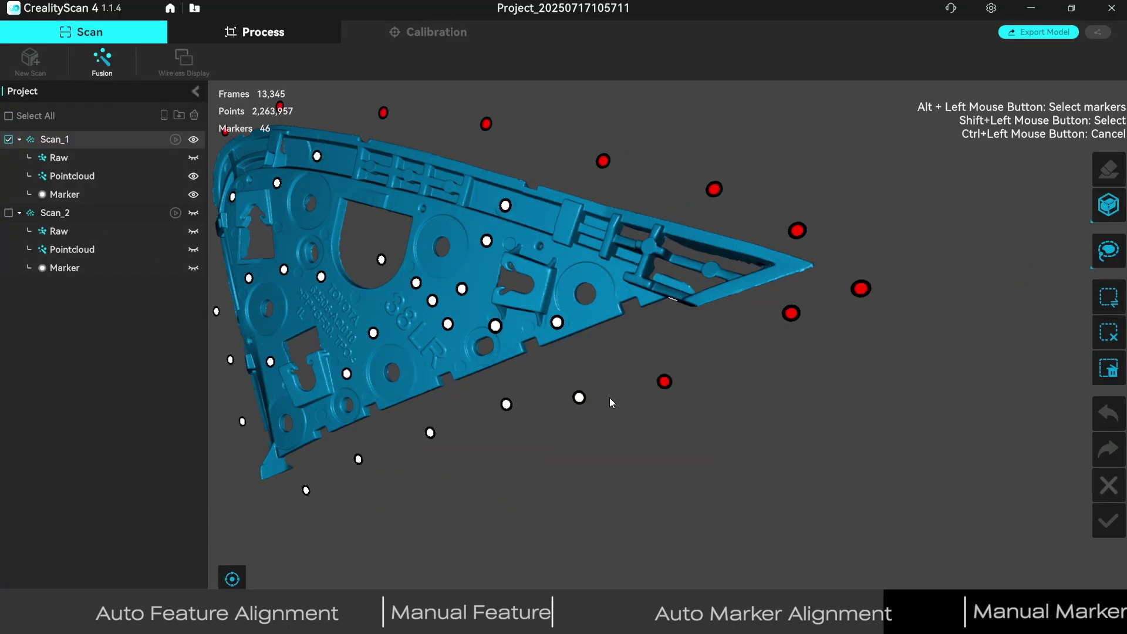
left_click_drag(609, 397, 632, 413)
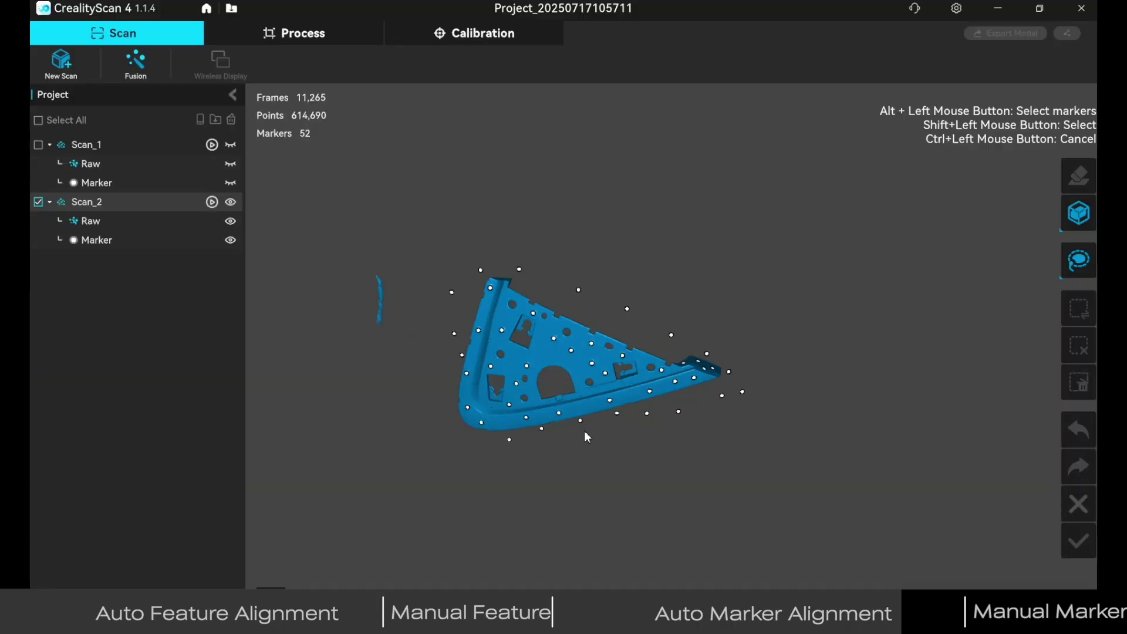
Step: Fuse Scan_1 and Scan_2 and align them with automatic marker alignment
left_click(39, 122)
left_click(136, 69)
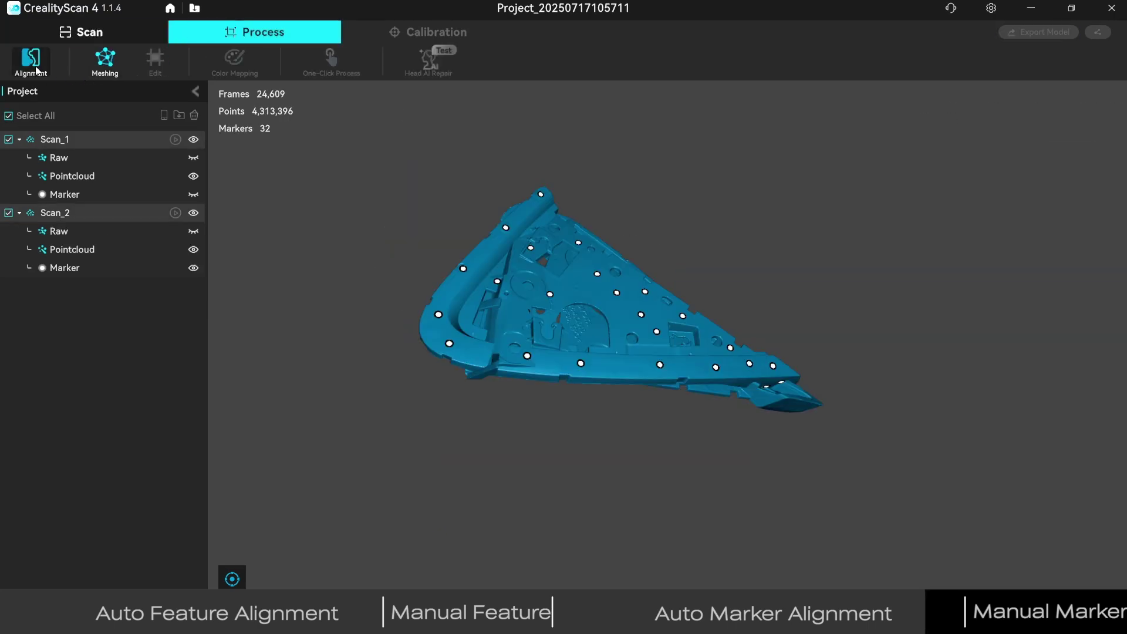
left_click(37, 69)
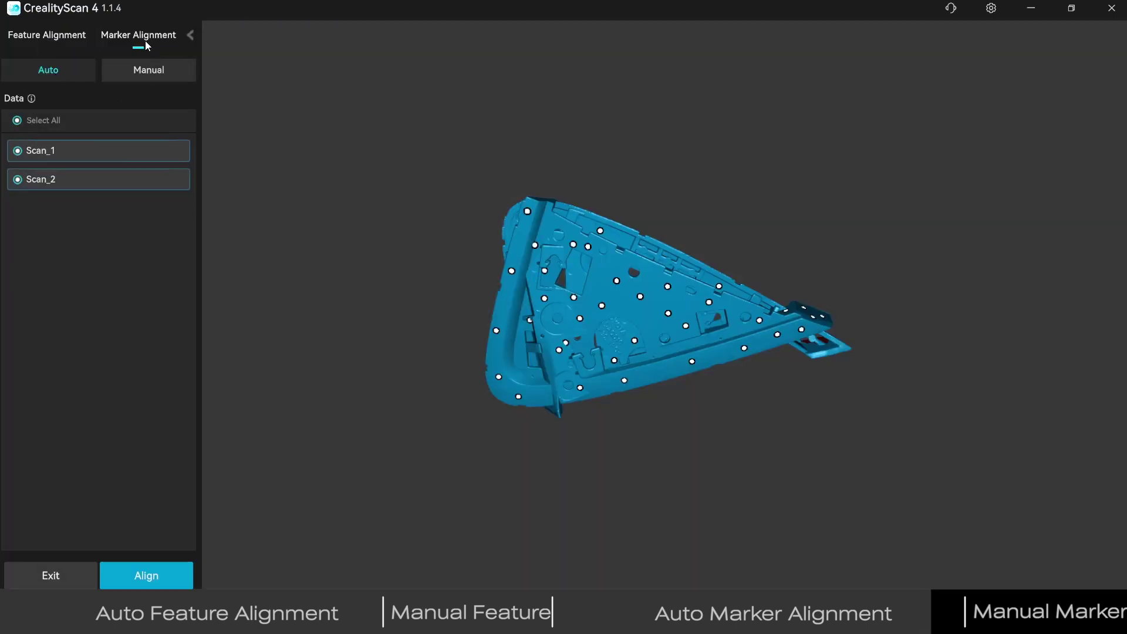
left_click(148, 576)
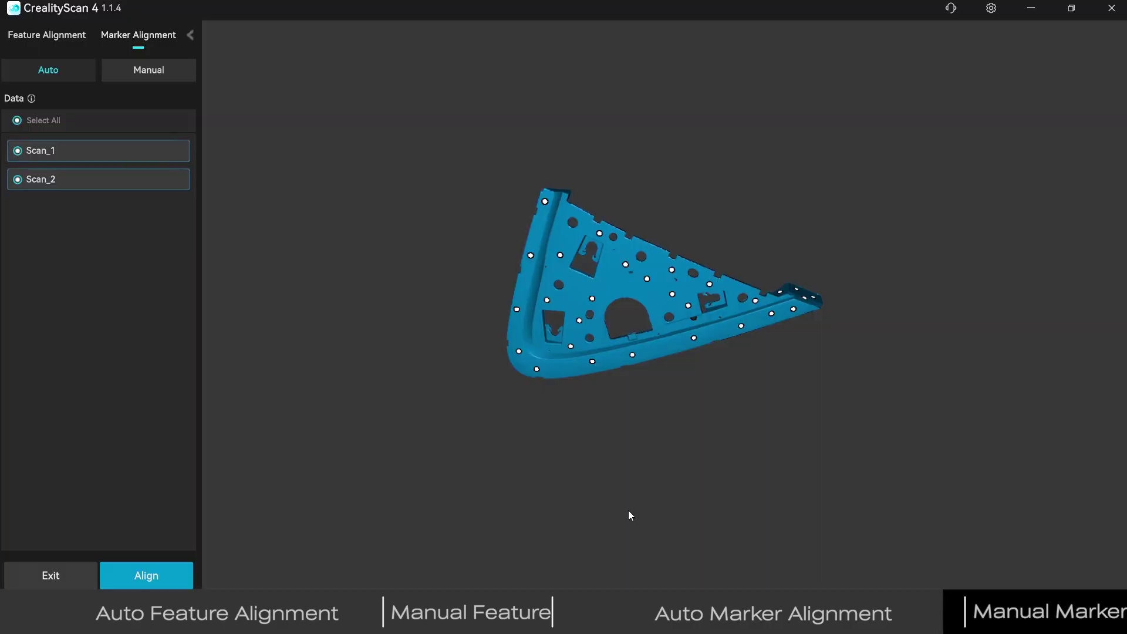
left_click_drag(621, 460, 625, 328)
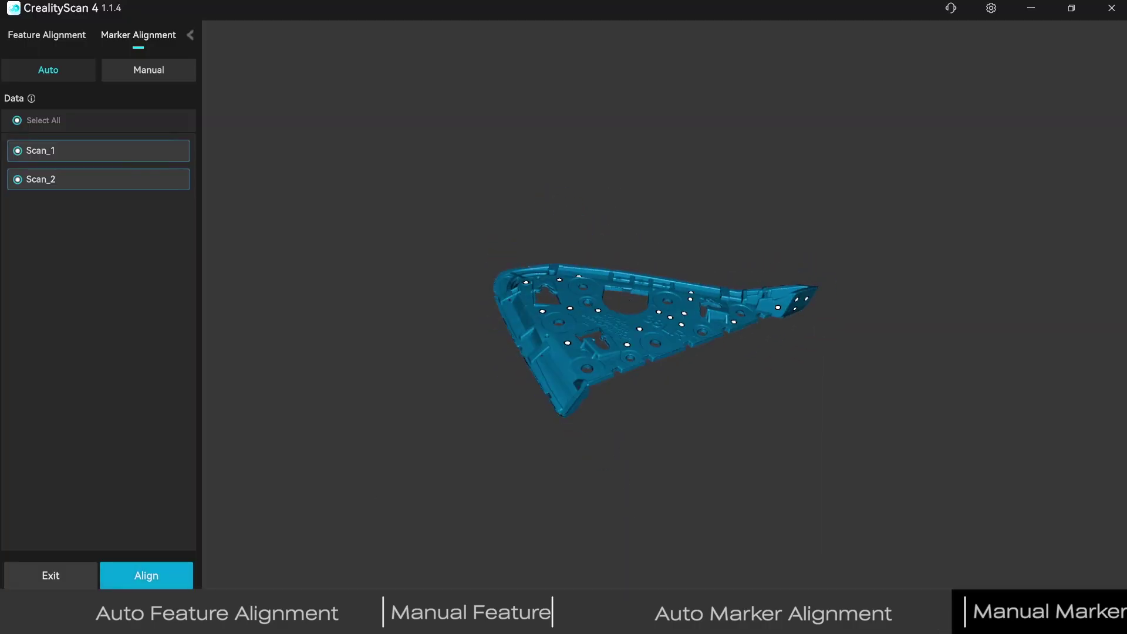
left_click(51, 577)
left_click_drag(400, 354, 498, 170)
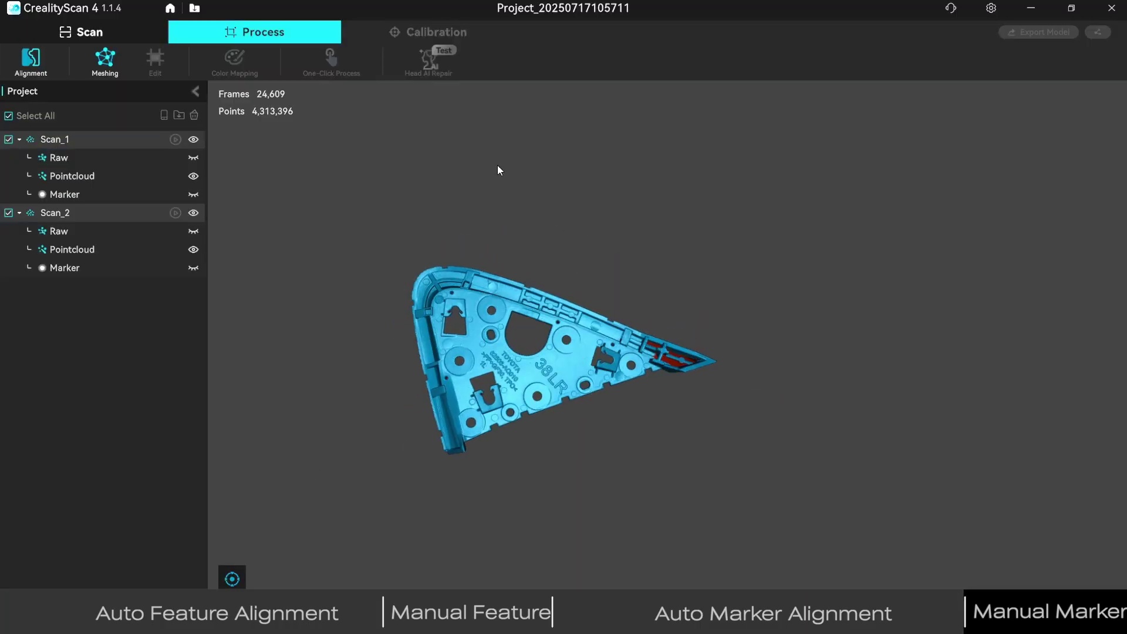
Step: Mesh the two marker-aligned panel scans with 20M triangles
left_click(105, 59)
left_click_drag(26, 136, 174, 136)
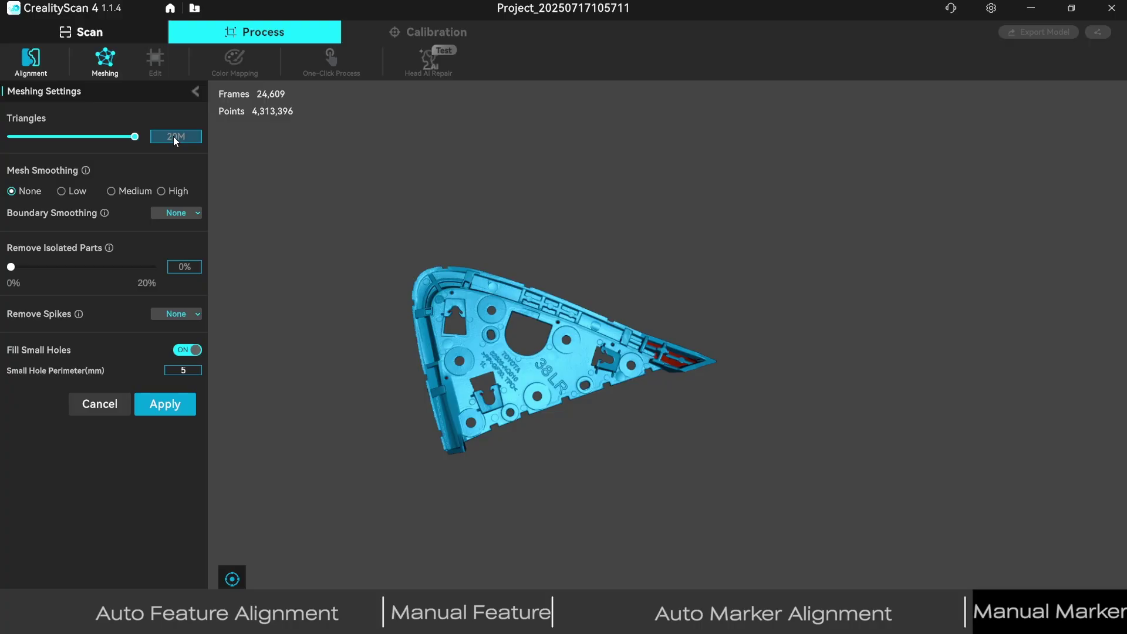
left_click(166, 405)
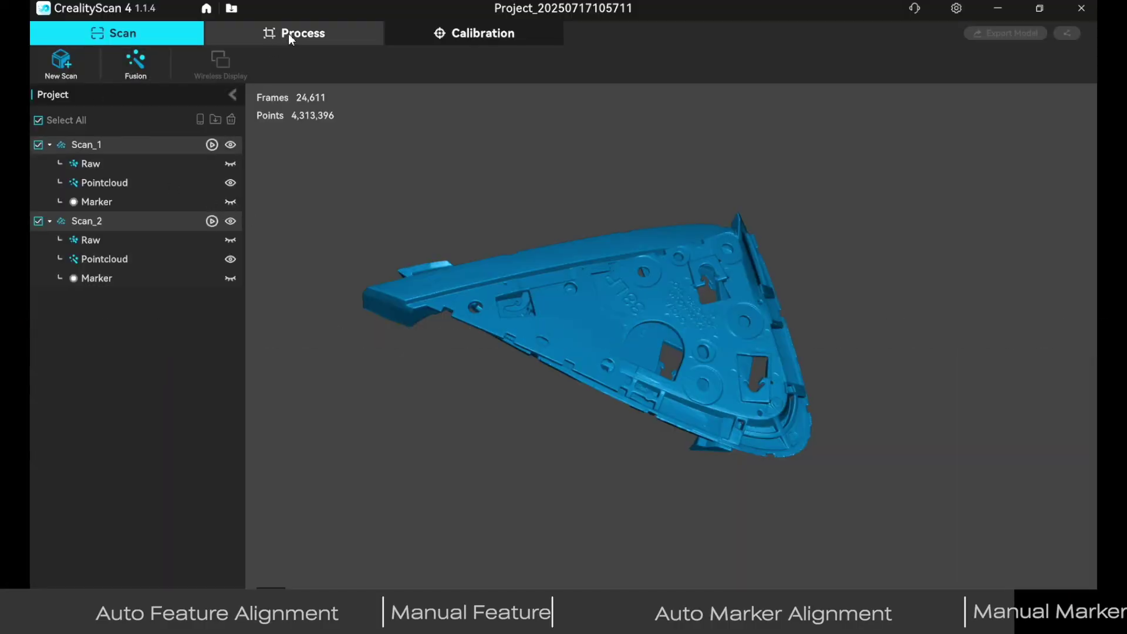
Step: Set up manual marker alignment for the unaligned panel scans, with Scan_1 as fixed and Scan_2 as floating
left_click(298, 39)
left_click(61, 62)
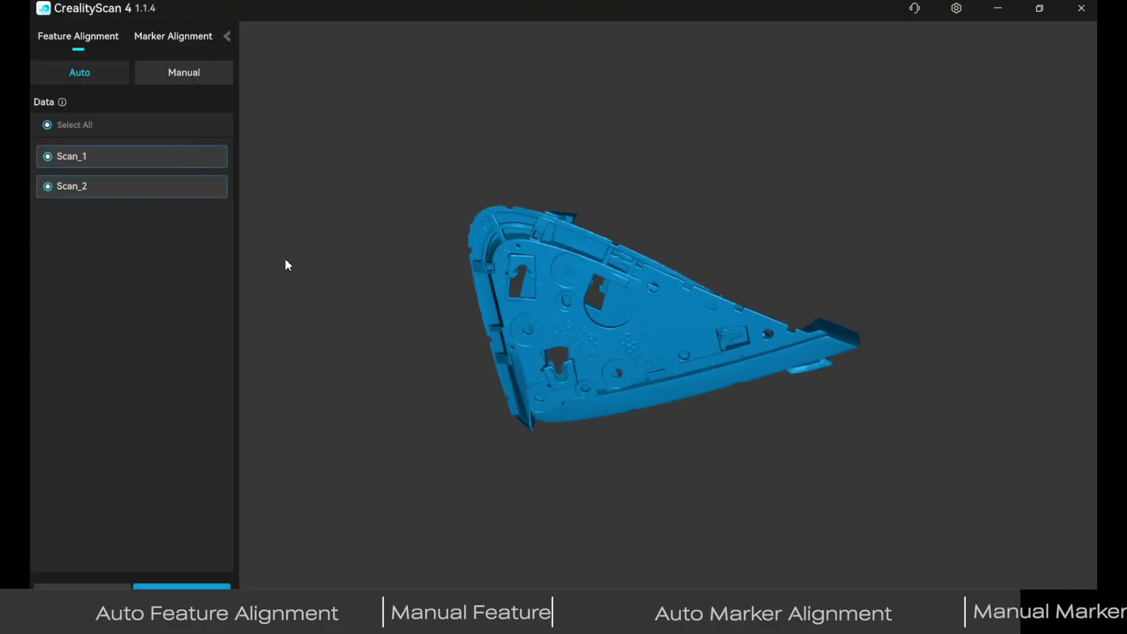
left_click(168, 39)
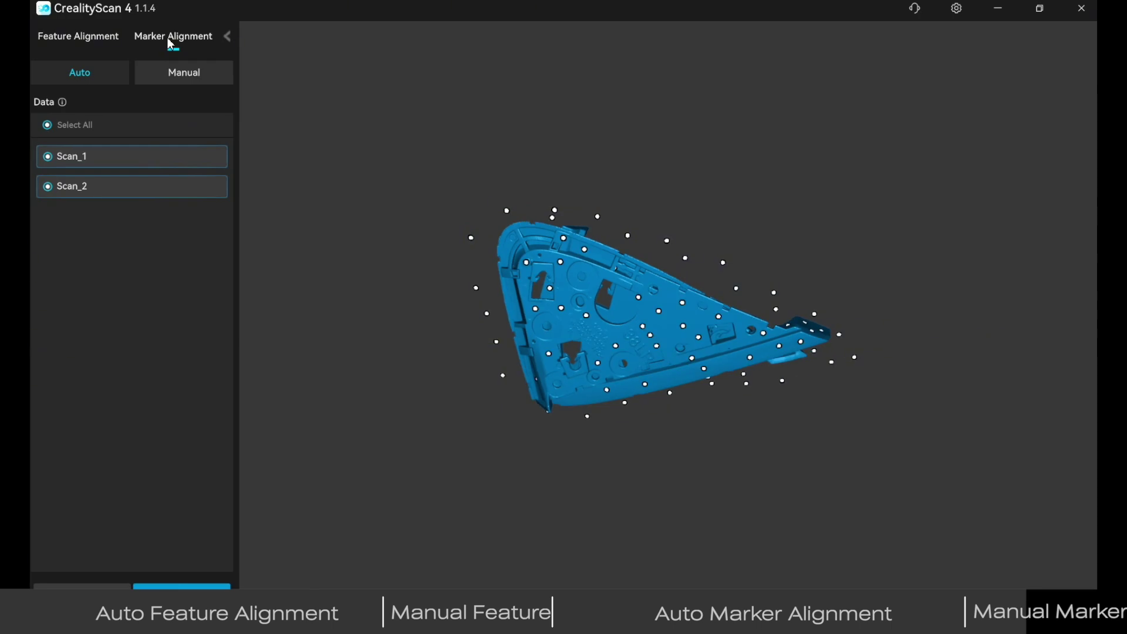
left_click(184, 73)
Step: Pick matching marker 1 on the end face of the panel's narrow tip in both the fixed and floating scans
left_click_drag(462, 321, 434, 338)
left_click_drag(873, 388, 855, 460)
left_click_drag(628, 352, 600, 341)
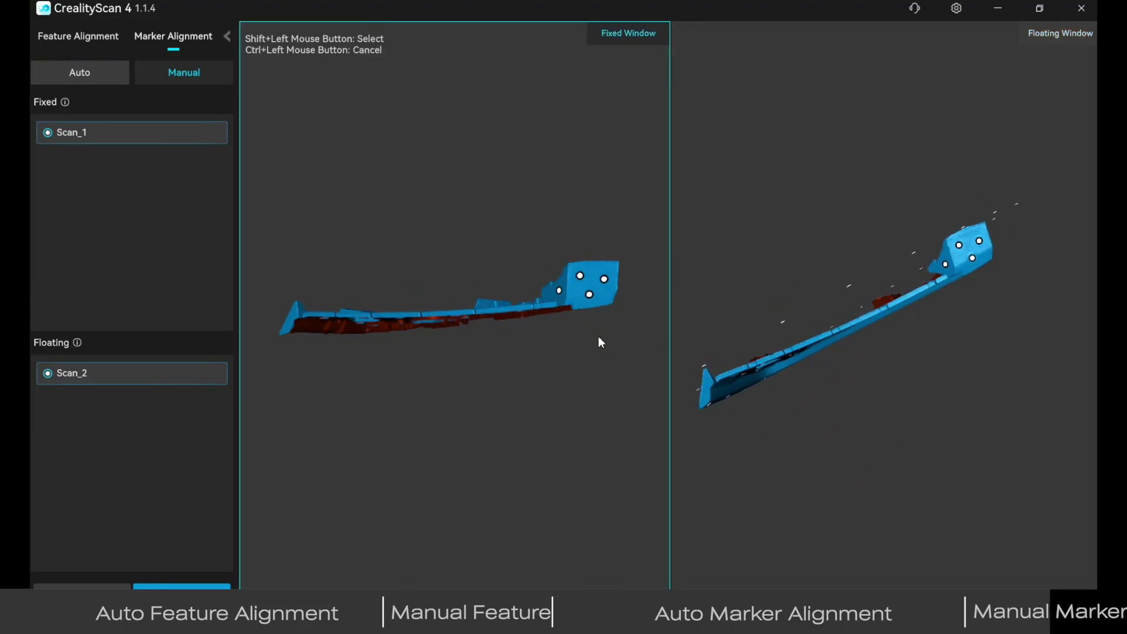
left_click(965, 252, "shift")
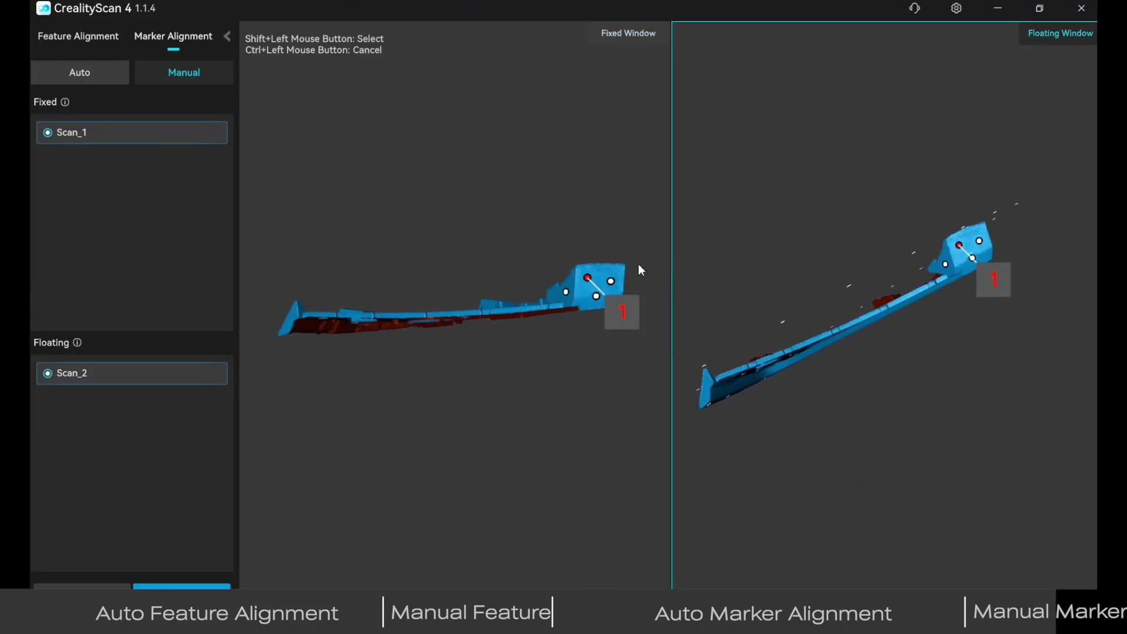
Step: Pick matching markers 2 and 3 on the opposite side of the panel's narrow tip in both scans and align them
left_click_drag(640, 269, 503, 289)
left_click_drag(951, 331, 854, 345)
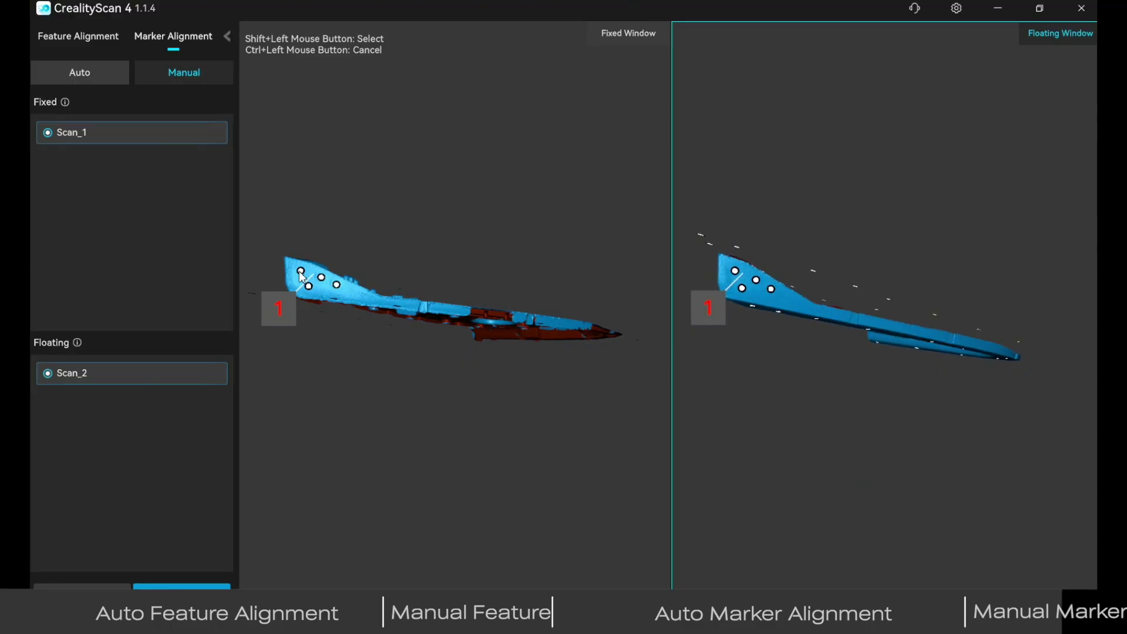
left_click(349, 291)
left_click(737, 274, "shift")
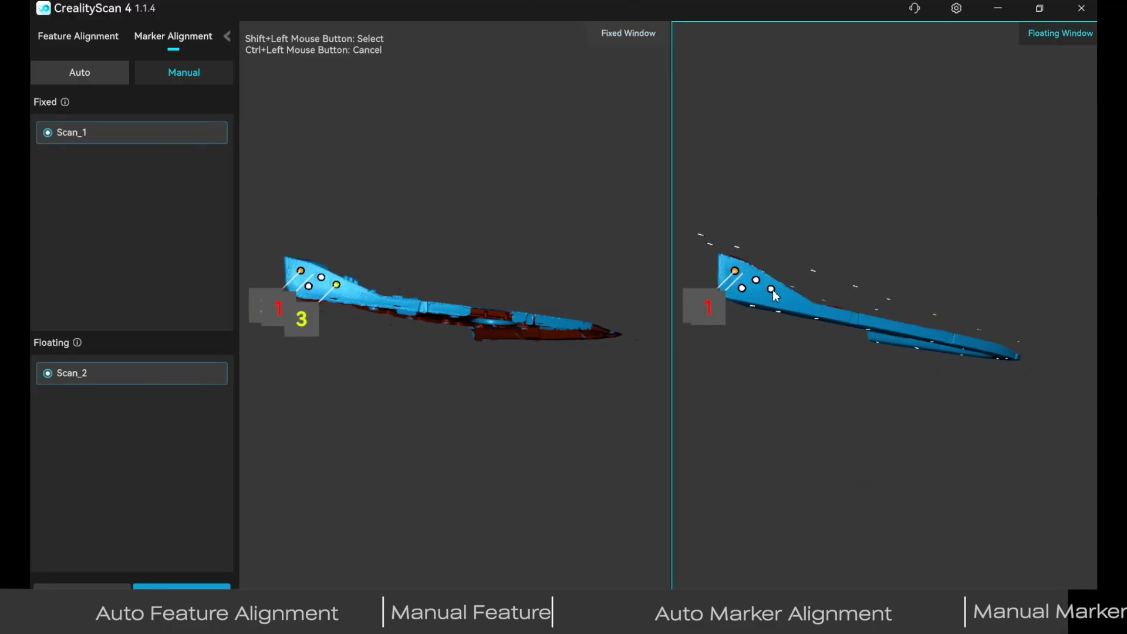
left_click(771, 290, "shift")
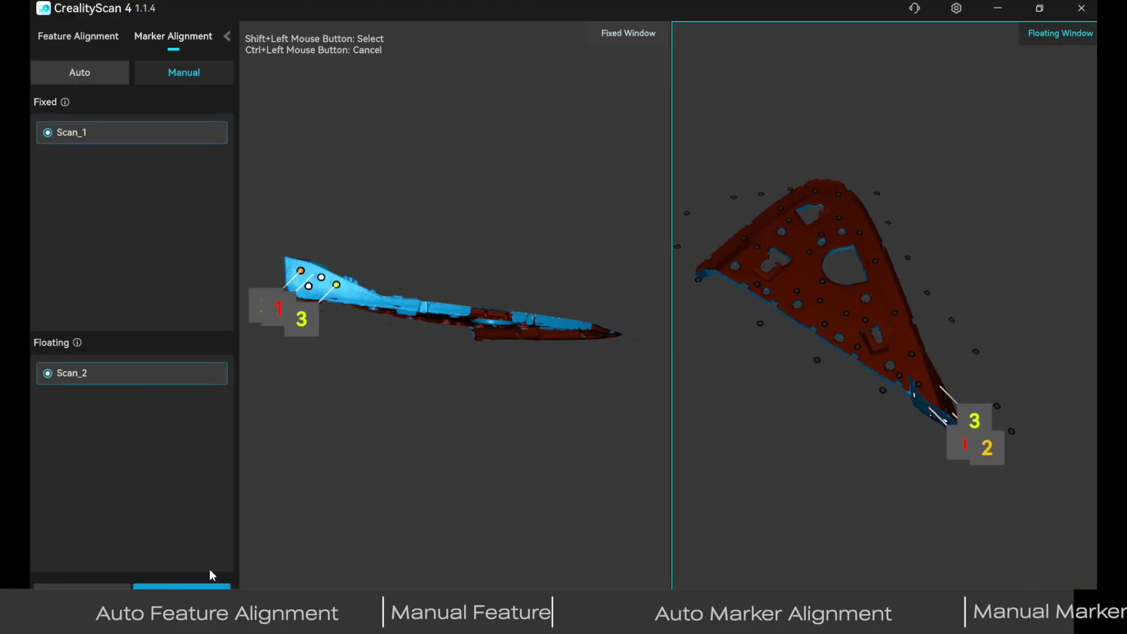
left_click_drag(473, 410, 511, 282)
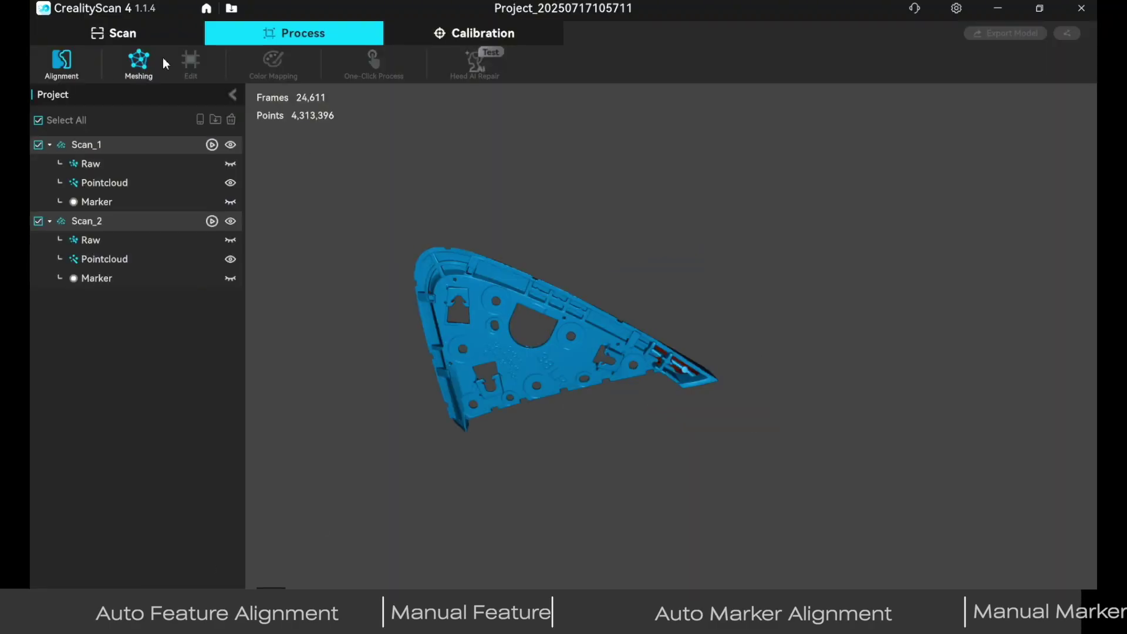
Step: Mesh the manually aligned panel scans with 6.45M triangles and no mesh smoothing
left_click_drag(422, 317, 578, 440)
left_click(139, 64)
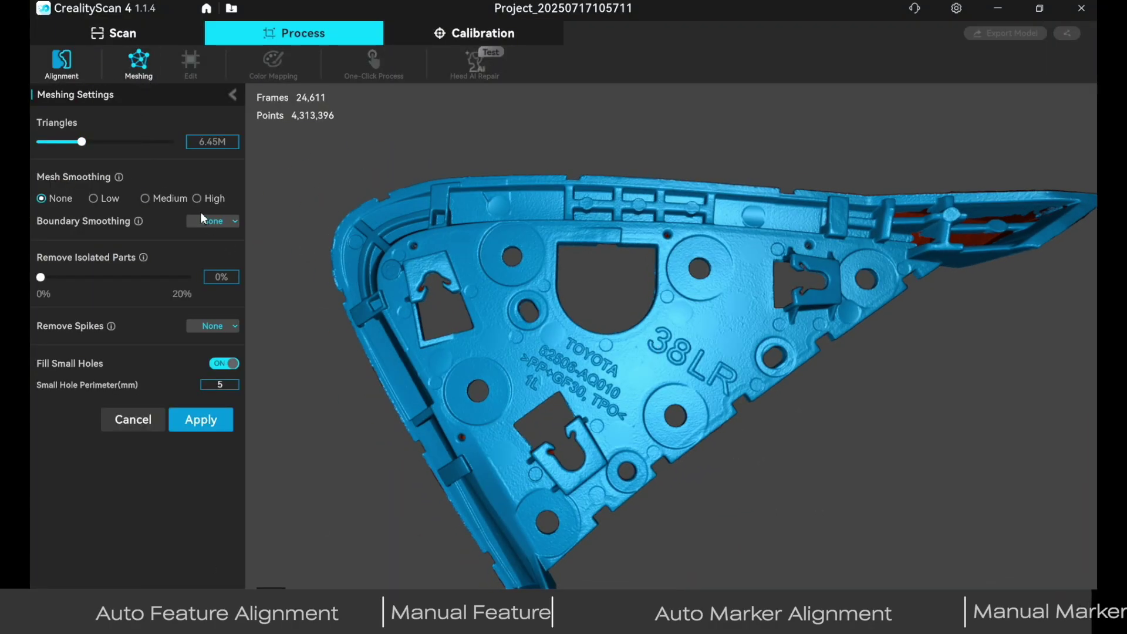
left_click(206, 421)
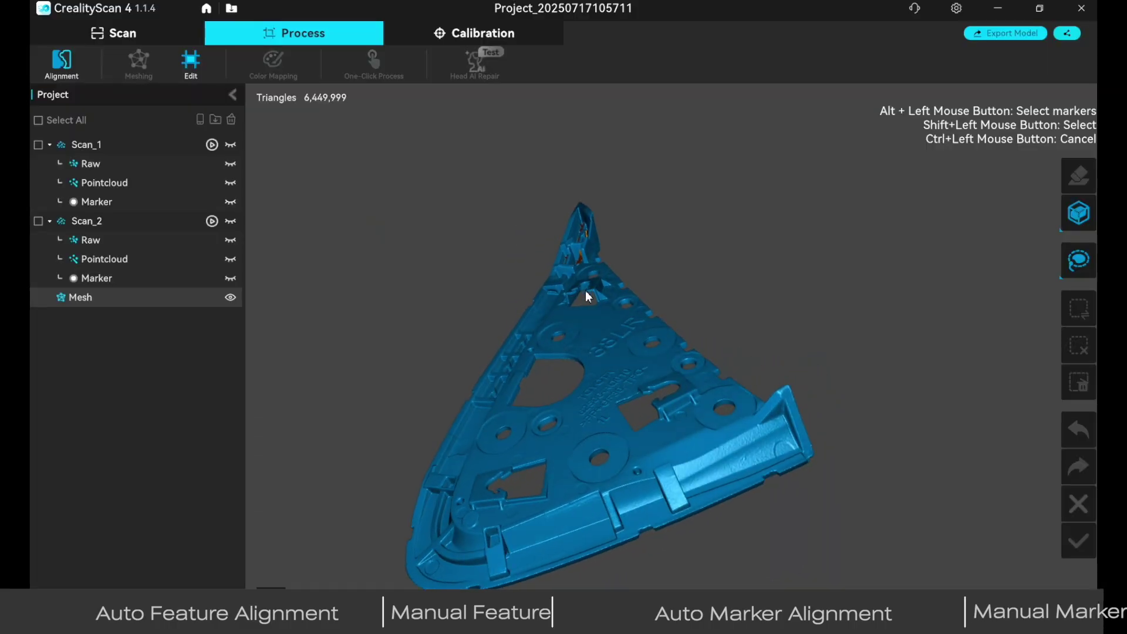
left_click_drag(585, 291, 629, 437)
scroll(559, 404, "up", 5)
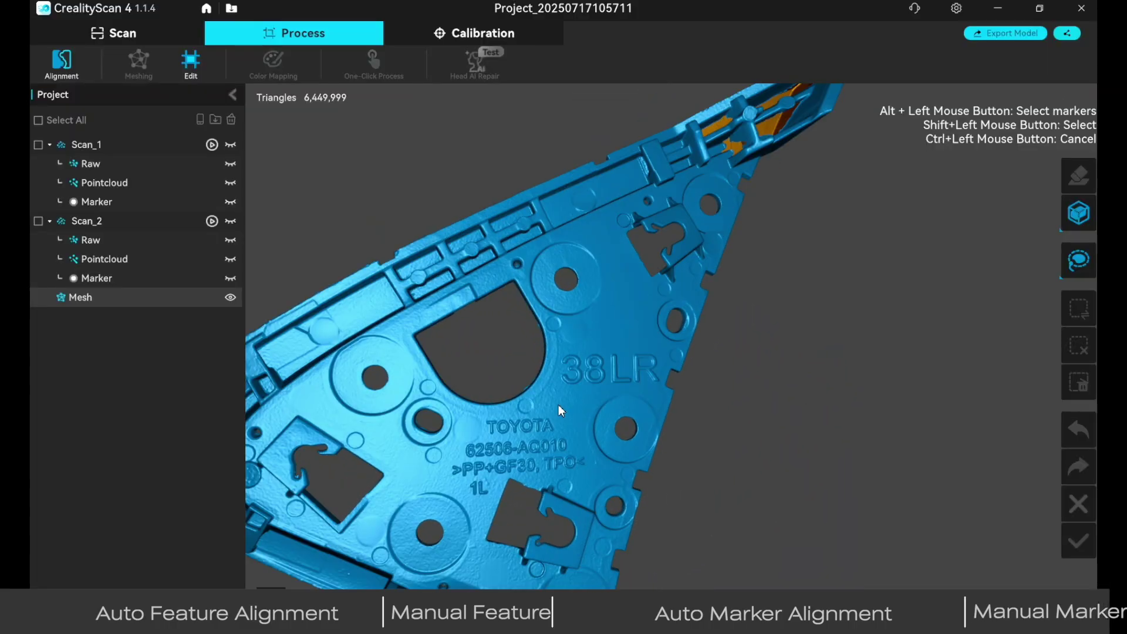
left_click_drag(641, 378, 713, 506)
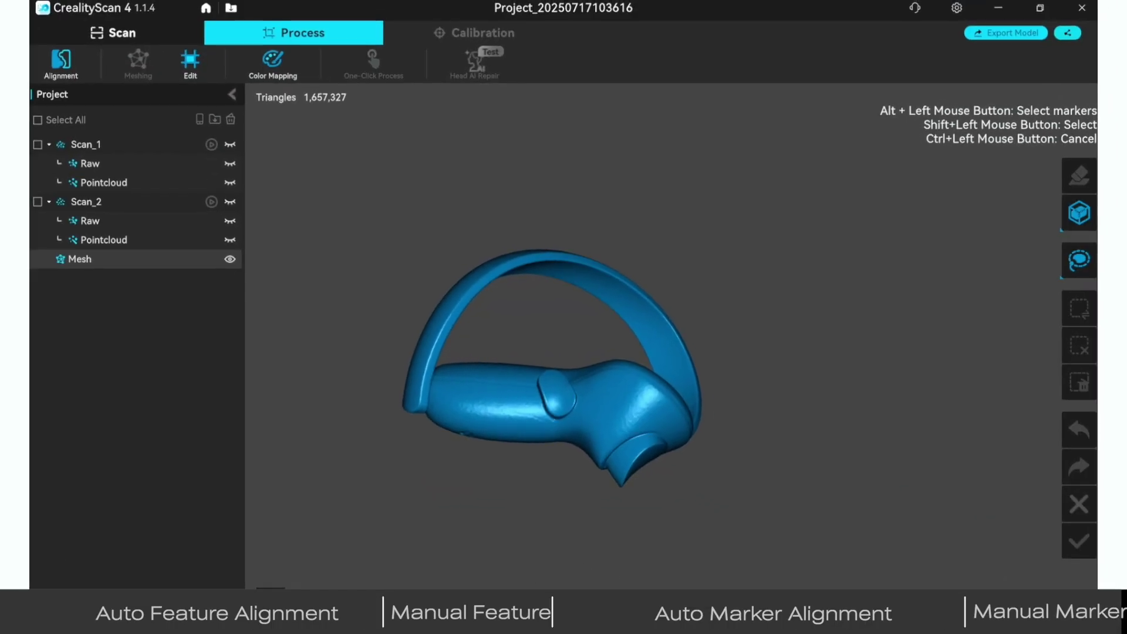
left_click_drag(528, 455, 658, 396)
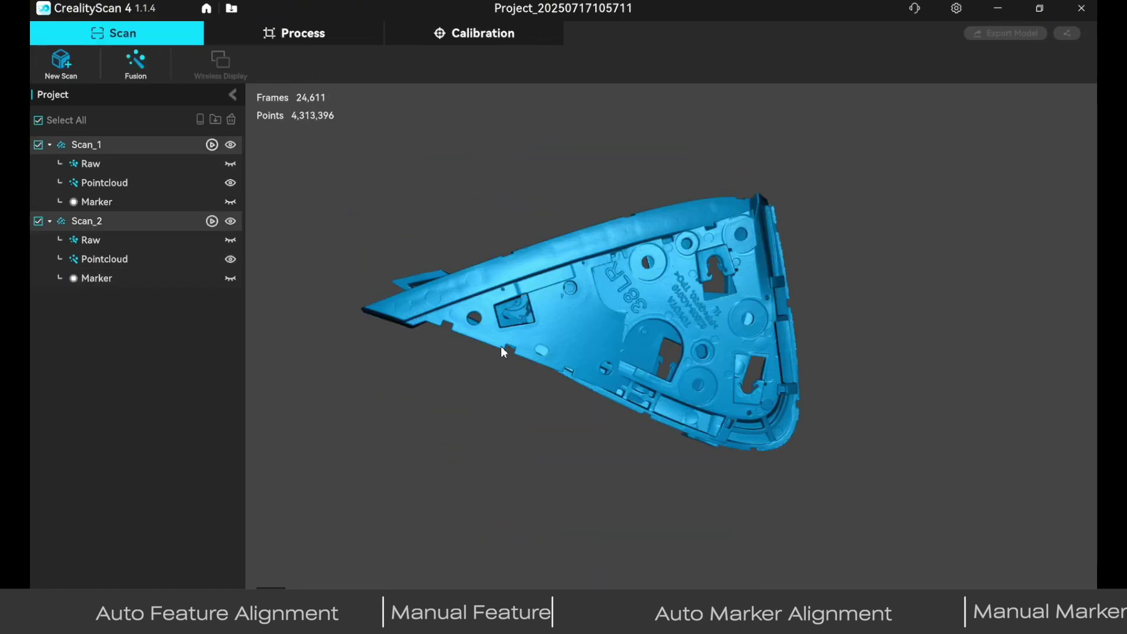